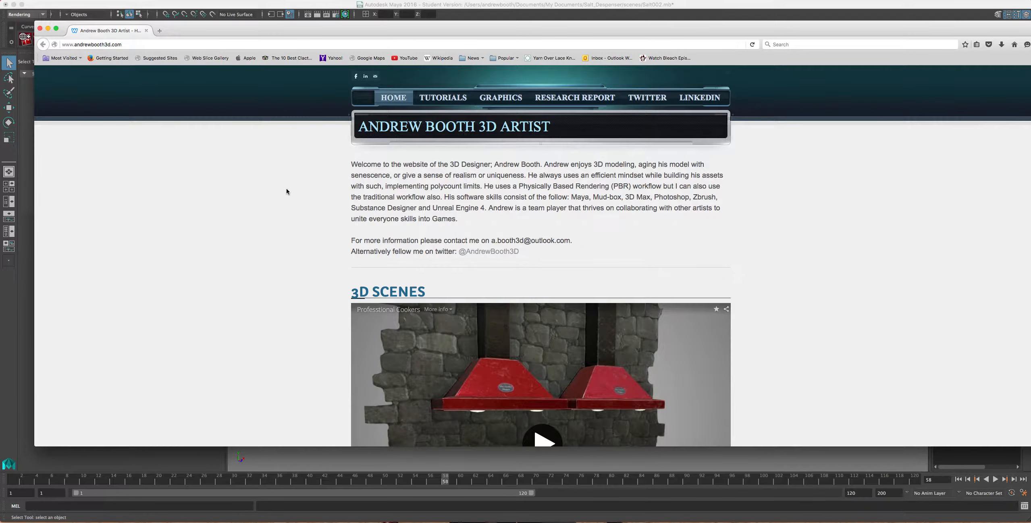
# - Look through the 3D artist's homepage down to the Video Tutorials section with Video#1 to Video#4
pyautogui.scroll(-3, 289, 189)
pyautogui.scroll(3, 291, 191)
pyautogui.scroll(-12, 293, 196)
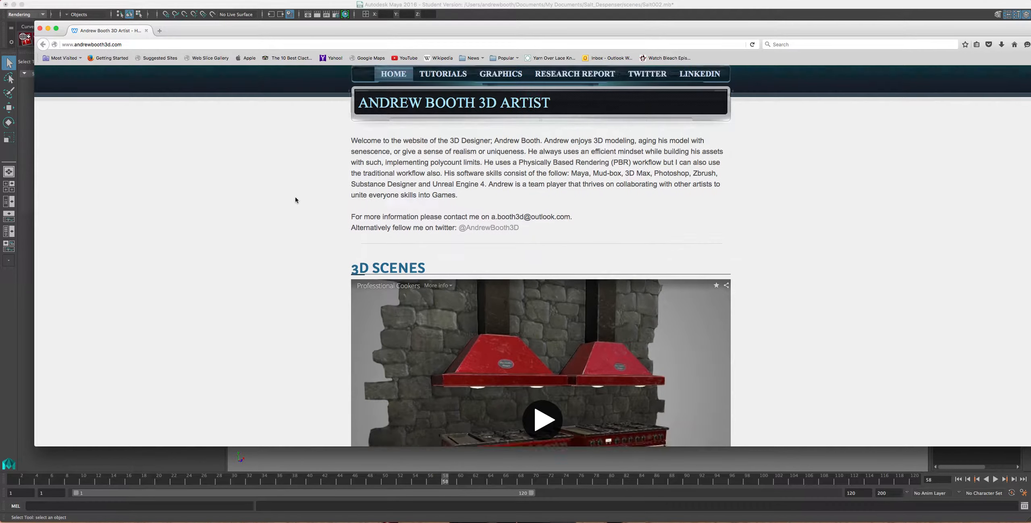
pyautogui.scroll(-9, 314, 236)
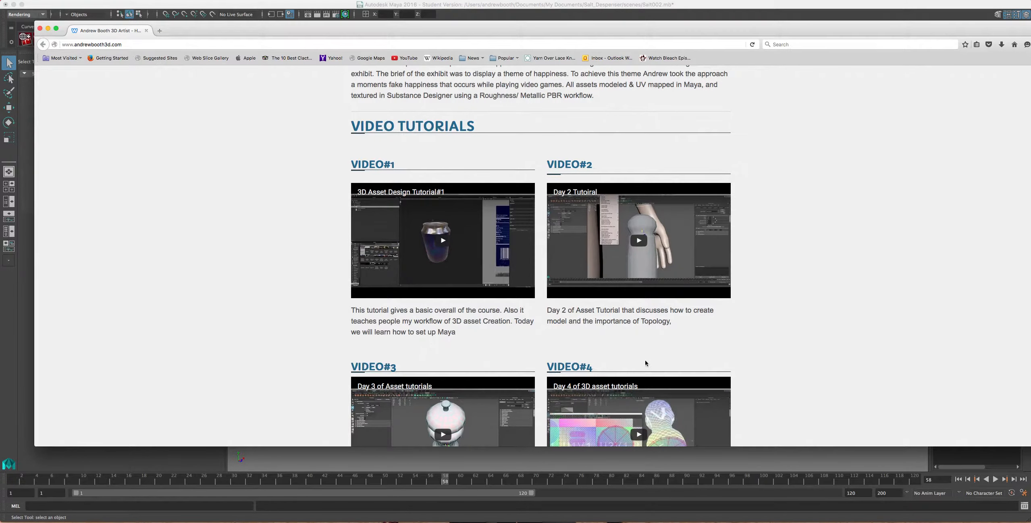
pyautogui.scroll(-3, 645, 362)
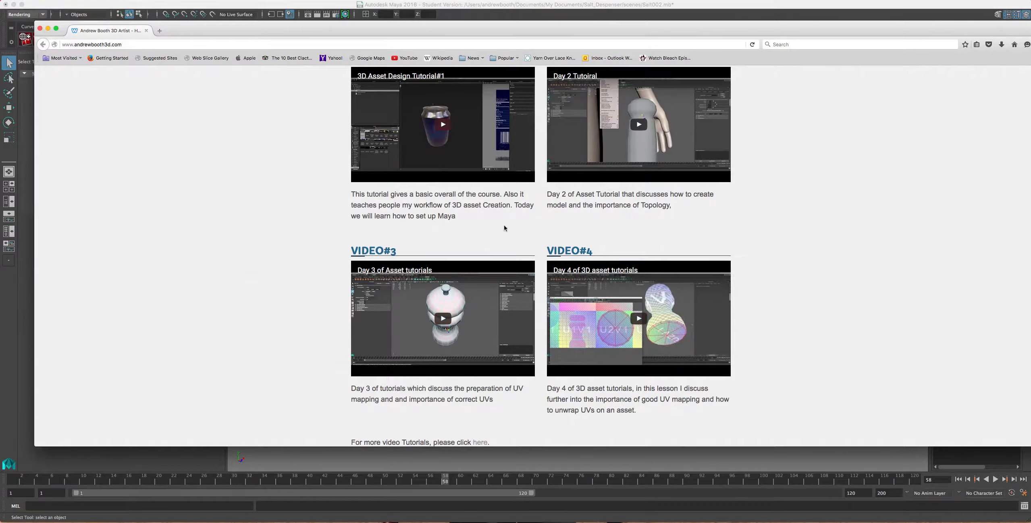
pyautogui.scroll(-2, 504, 229)
pyautogui.scroll(2, 475, 241)
pyautogui.scroll(-2, 631, 185)
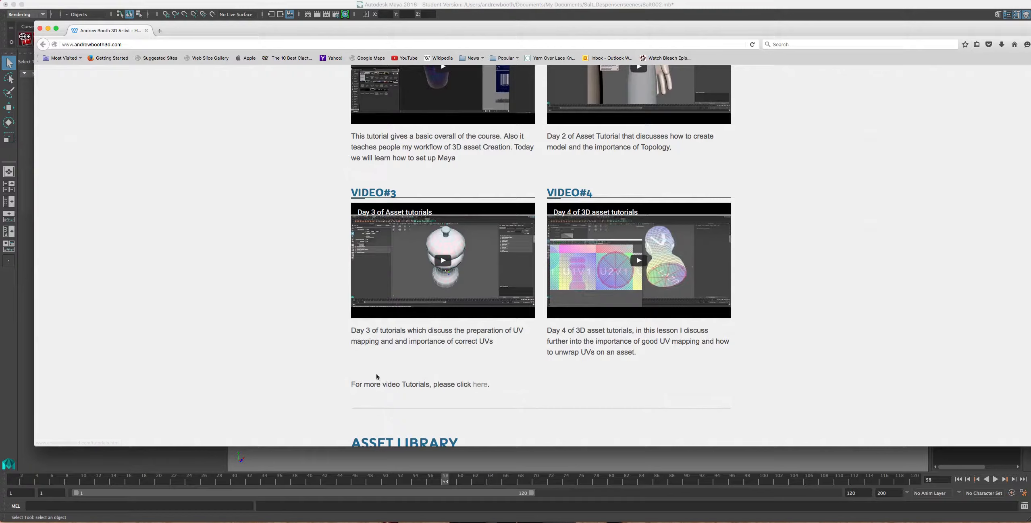
pyautogui.scroll(5, 492, 363)
pyautogui.scroll(-4, 481, 338)
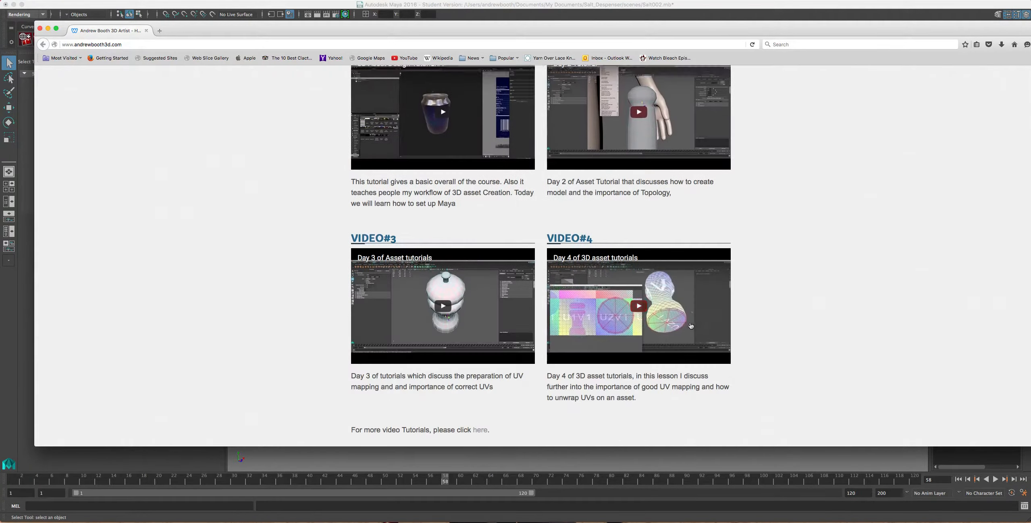
# - Open the full video tutorials page from the homepage link and review the lessons down to Video#5
pyautogui.click(479, 403)
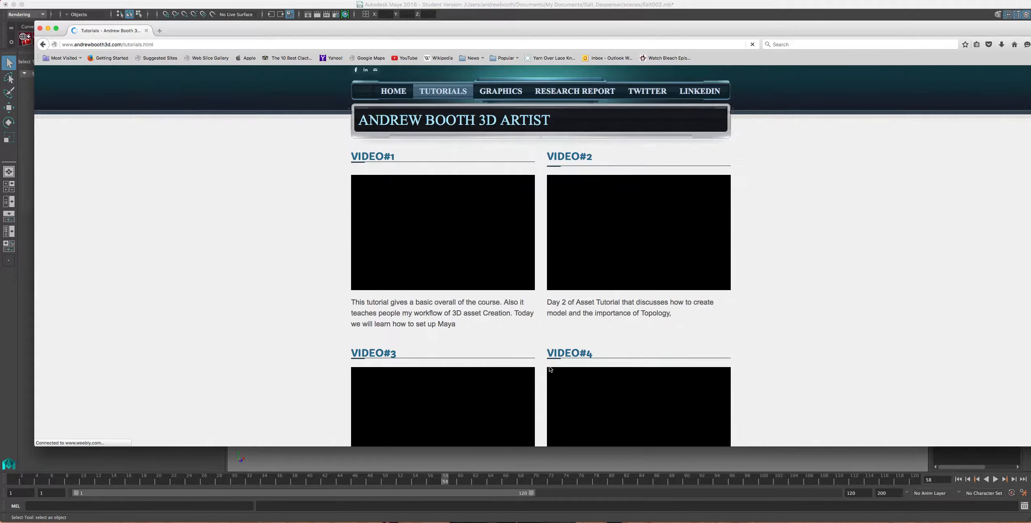
pyautogui.scroll(-10, 342, 296)
pyautogui.scroll(10, 422, 273)
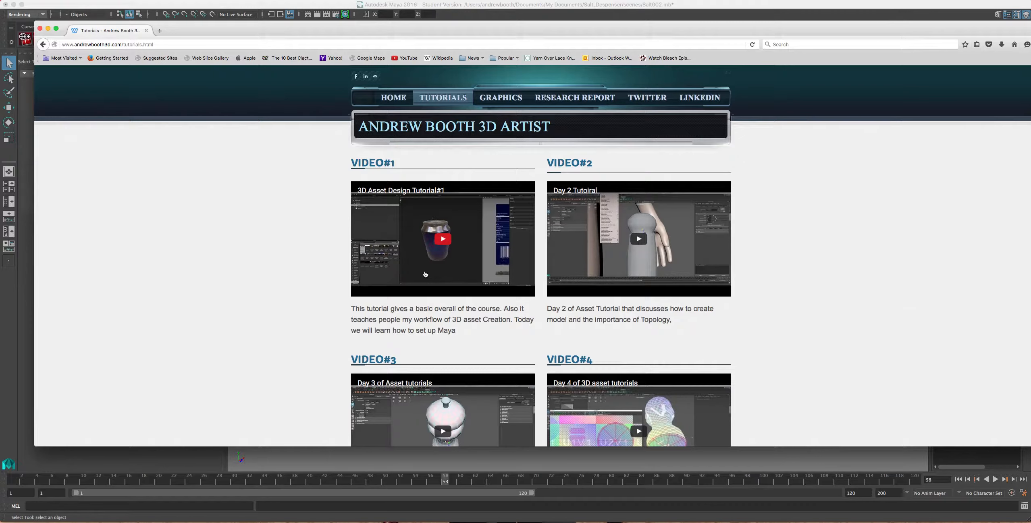
pyautogui.scroll(-10, 426, 274)
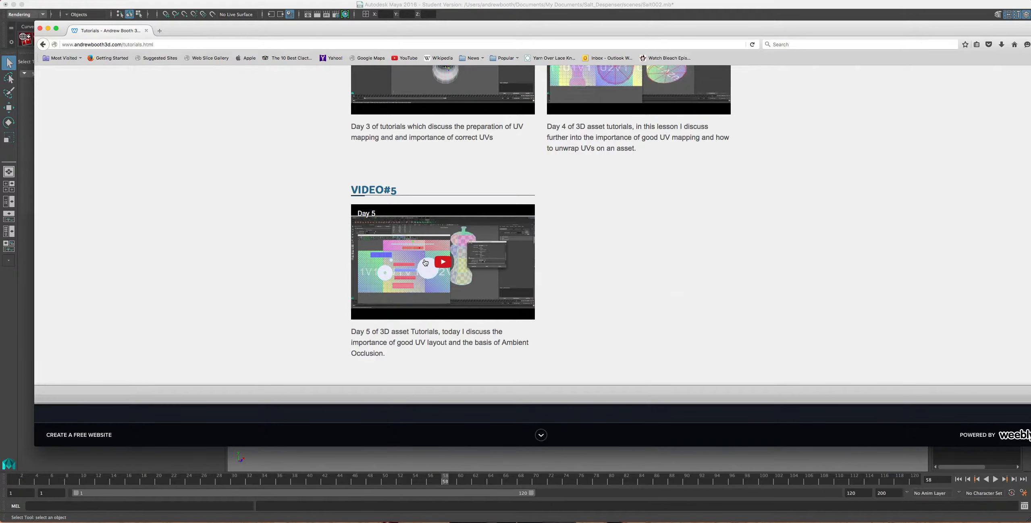
pyautogui.scroll(6, 453, 324)
pyautogui.scroll(4, 453, 323)
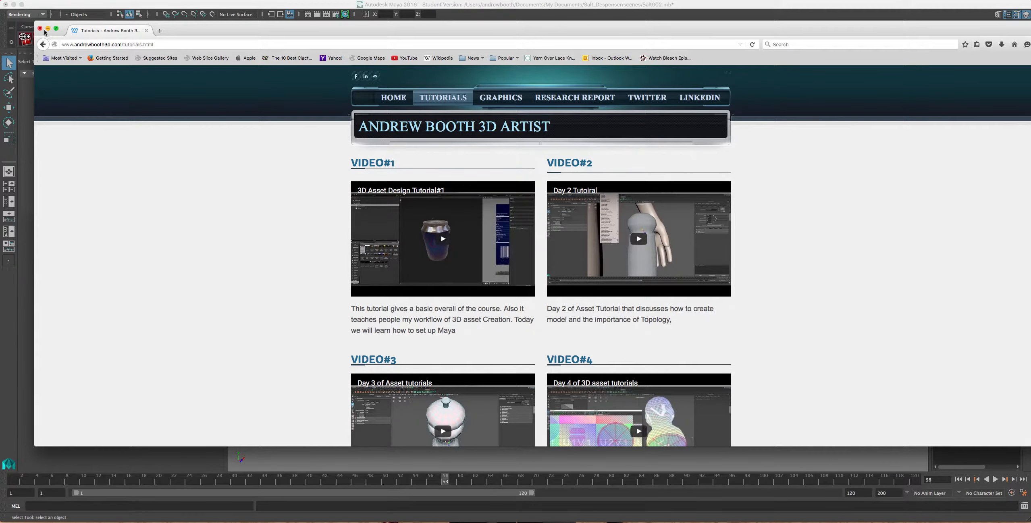
# - View the artist's Twitter profile and its pinned tweet, and close the browser to return to Maya
pyautogui.click(631, 98)
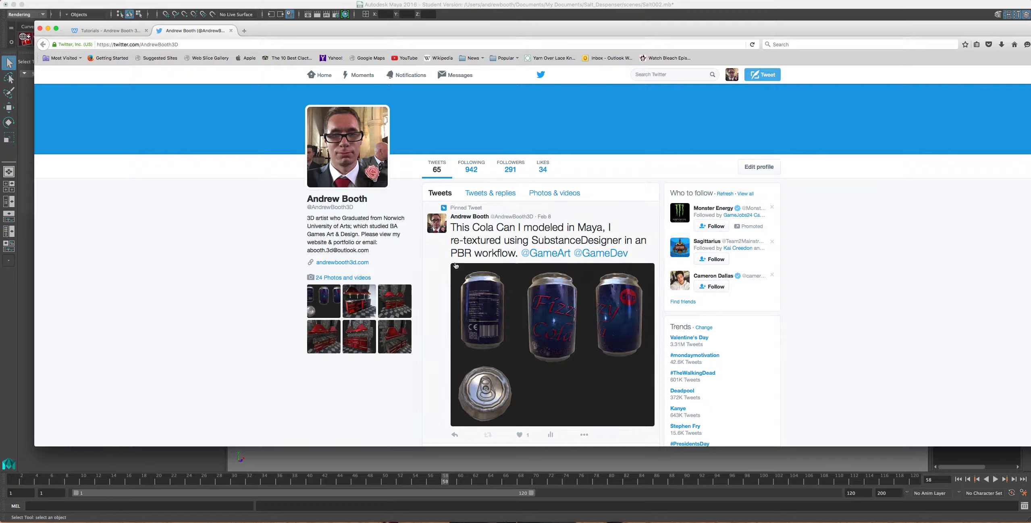
pyautogui.scroll(-6, 491, 282)
pyautogui.scroll(6, 491, 282)
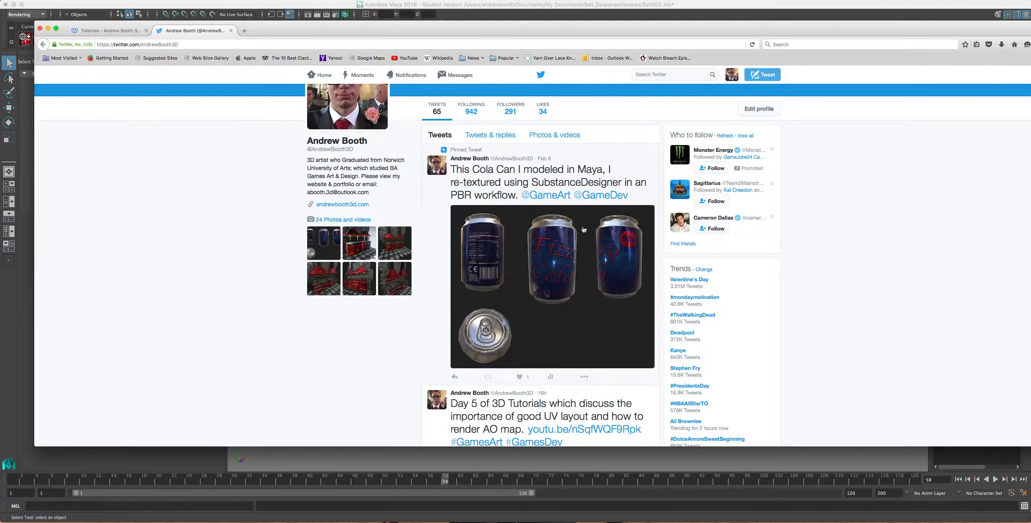
pyautogui.click(40, 28)
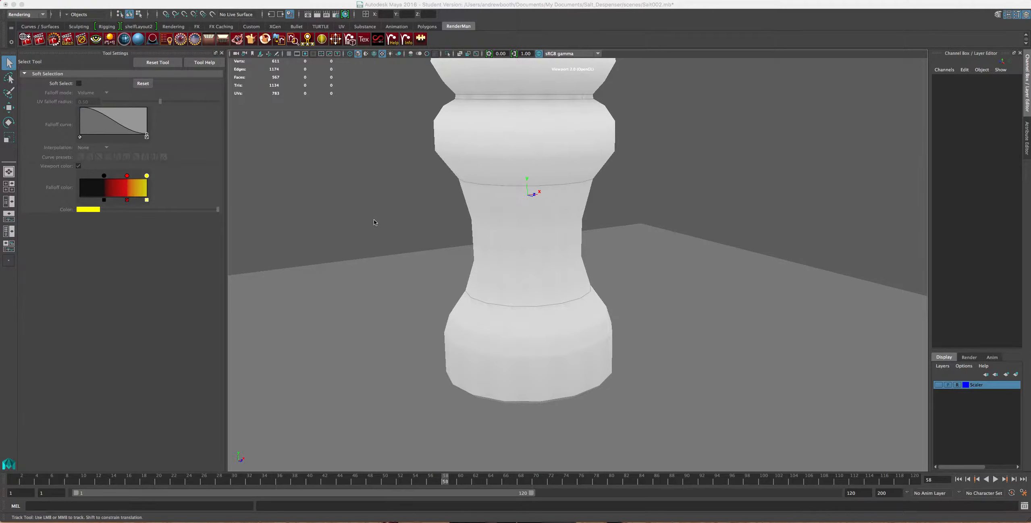
# - Open the baked map Salt-surfaceShader1SG-Salt01.bmp from Finder and place its preview beside the salt dispenser model
pyautogui.keyDown('alt'); pyautogui.moveTo(378, 207); pyautogui.dragTo(417, 256); pyautogui.keyUp('alt')
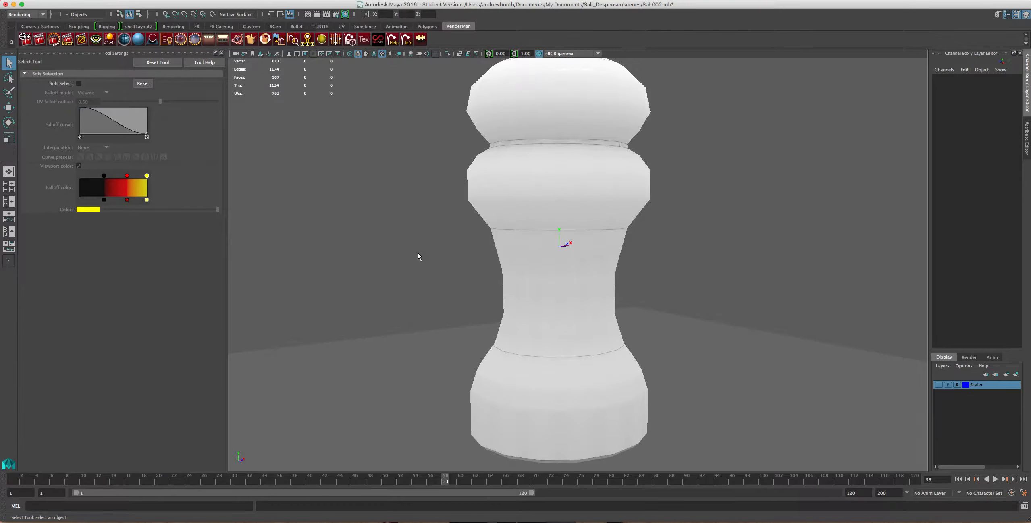
pyautogui.scroll(-3, 438, 246)
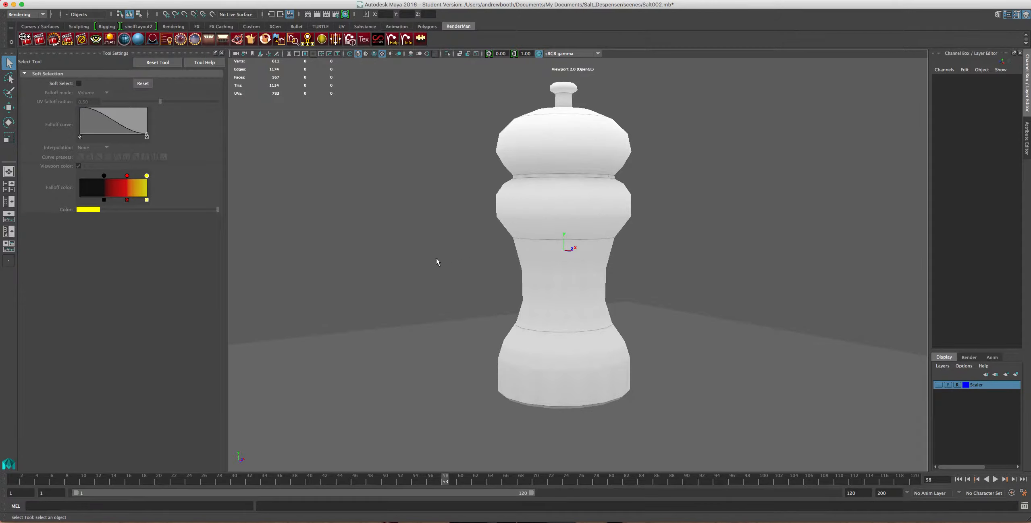
pyautogui.click(107, 520)
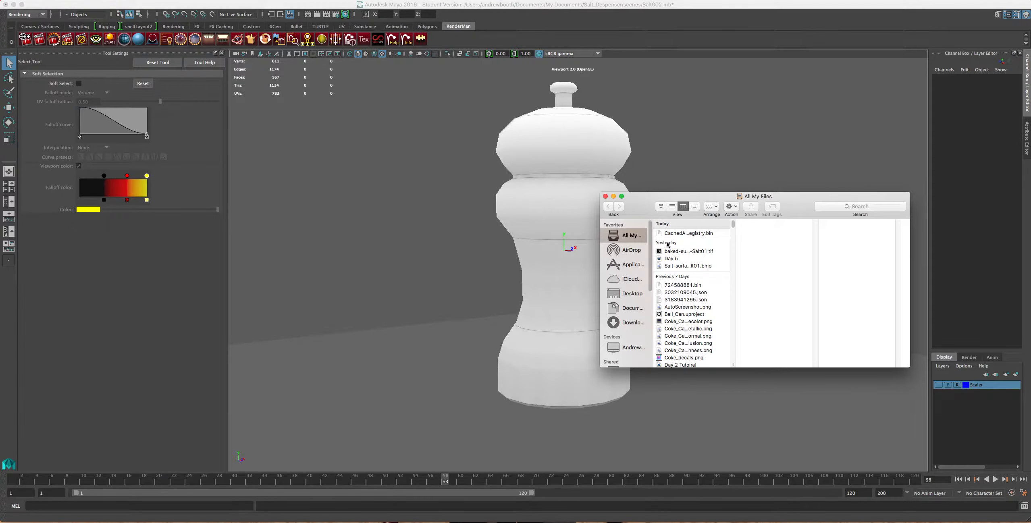
pyautogui.click(670, 266)
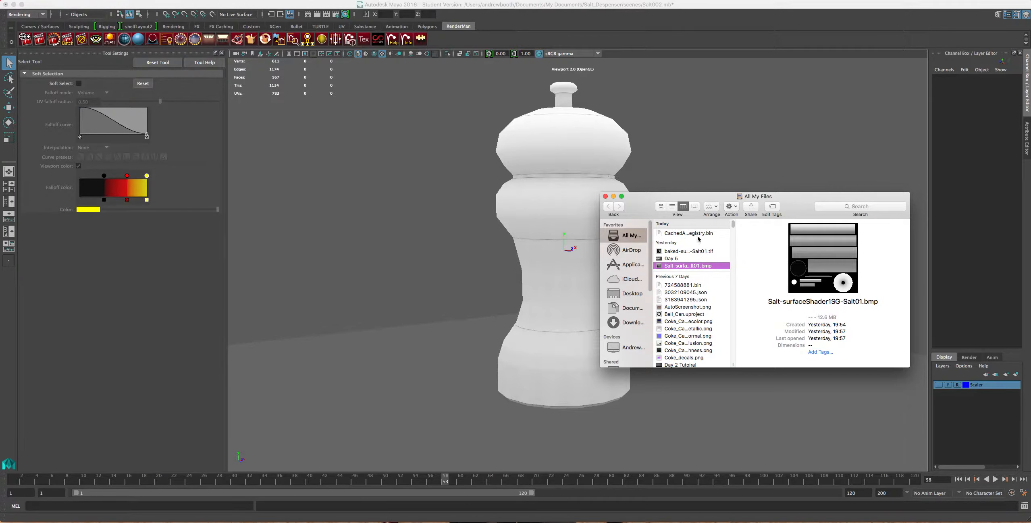
pyautogui.click(605, 197)
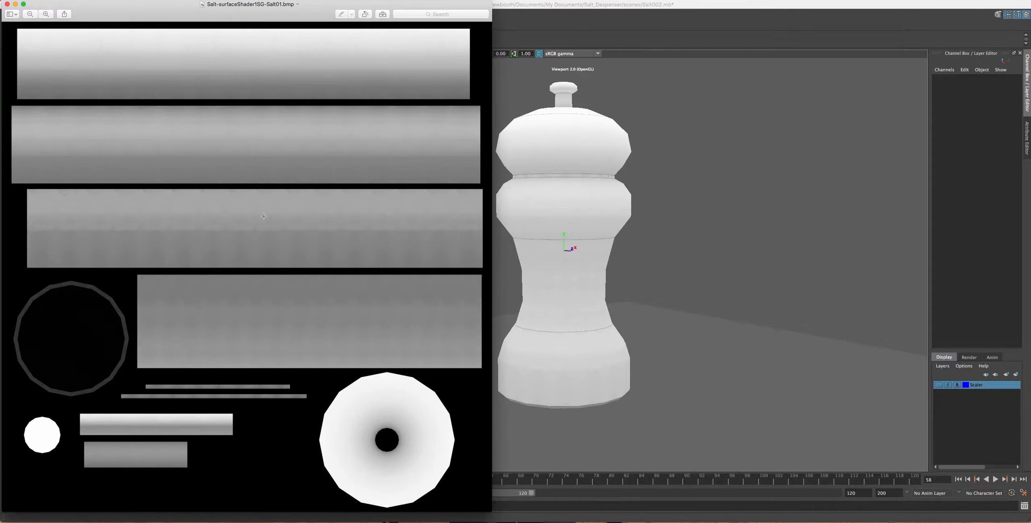
pyautogui.moveTo(291, 14); pyautogui.dragTo(704, 19)
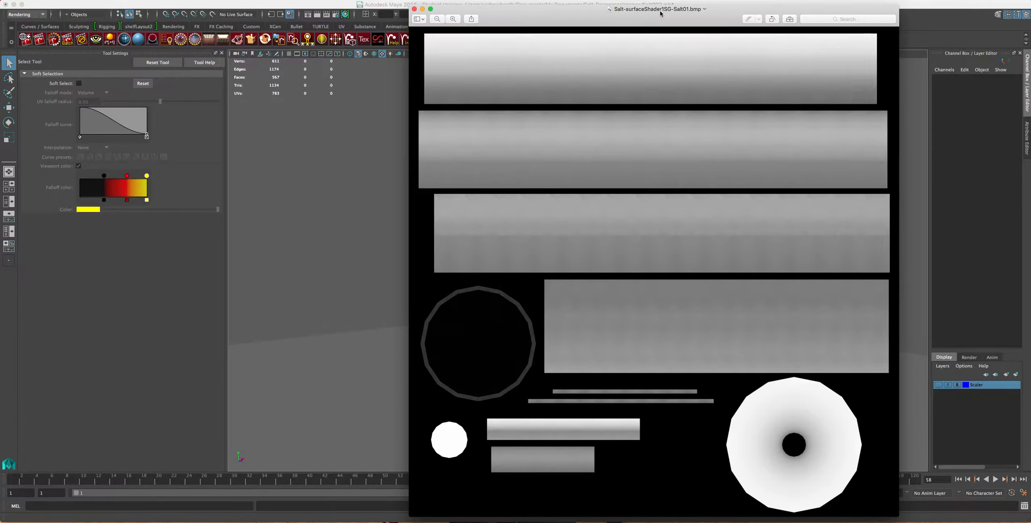
pyautogui.moveTo(661, 13); pyautogui.dragTo(1006, 71)
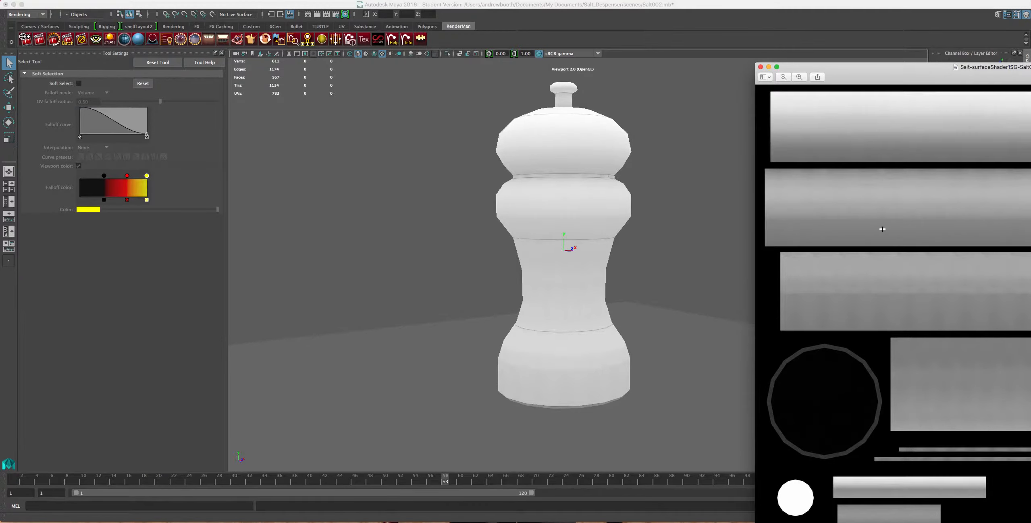
# - Select the salt dispenser mesh and show the attributes of its lambert3 material in the Attribute Editor
pyautogui.click(590, 136)
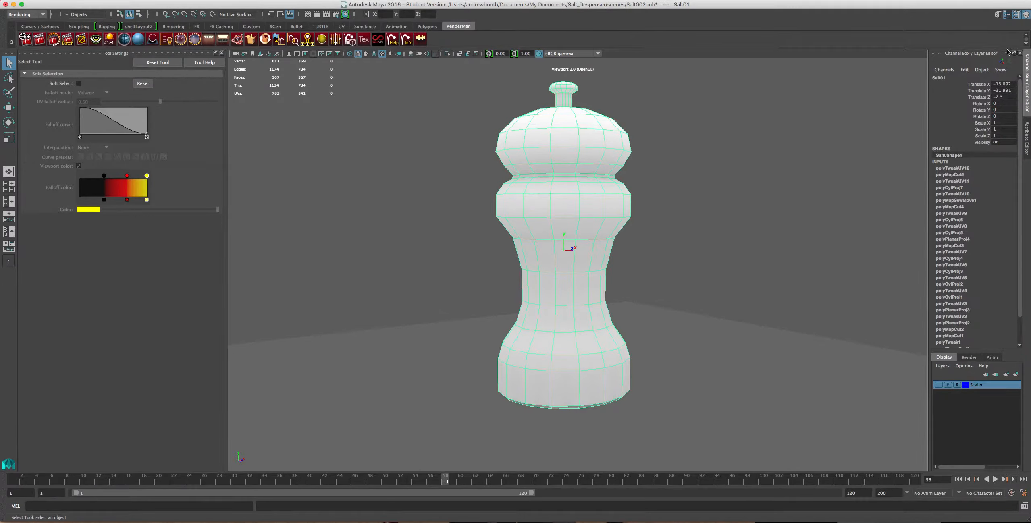
pyautogui.click(1027, 129)
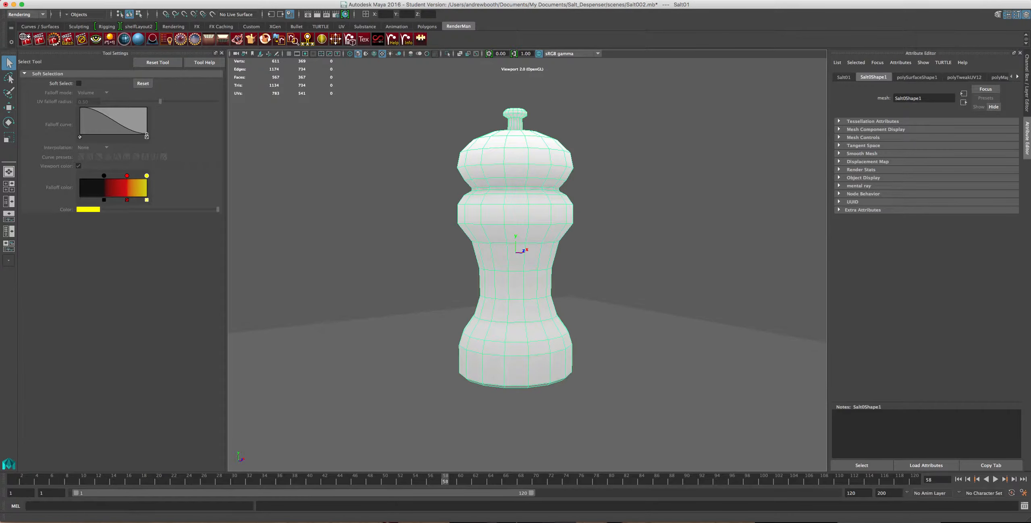
pyautogui.click(63, 0)
pyautogui.click(45, 400)
pyautogui.click(1017, 77)
pyautogui.click(1017, 77)
pyautogui.click(1017, 77)
pyautogui.click(1017, 77)
pyautogui.click(1017, 77)
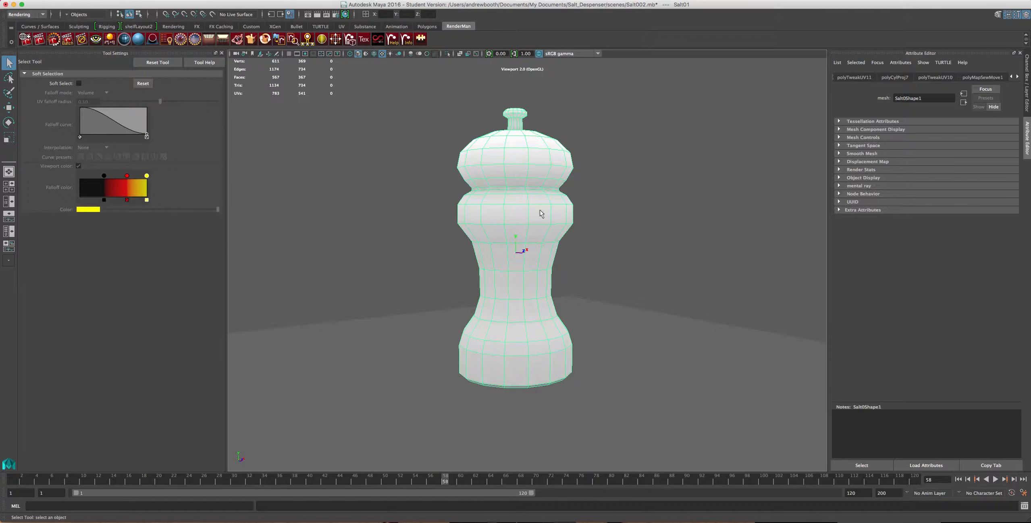
pyautogui.moveTo(567, 203); pyautogui.dragTo(542, 390, button='right')
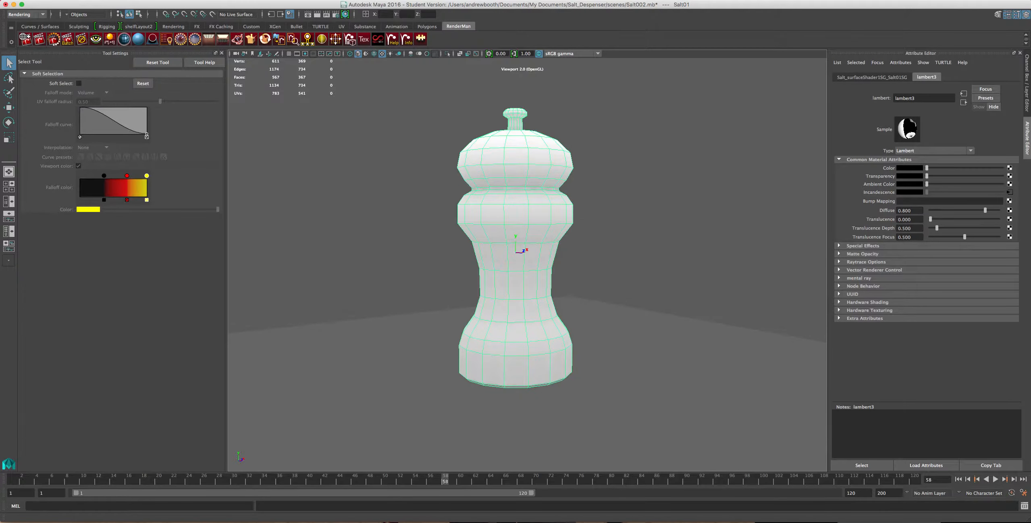
# - Delete the construction history of all objects in the scene
pyautogui.click(48, 0)
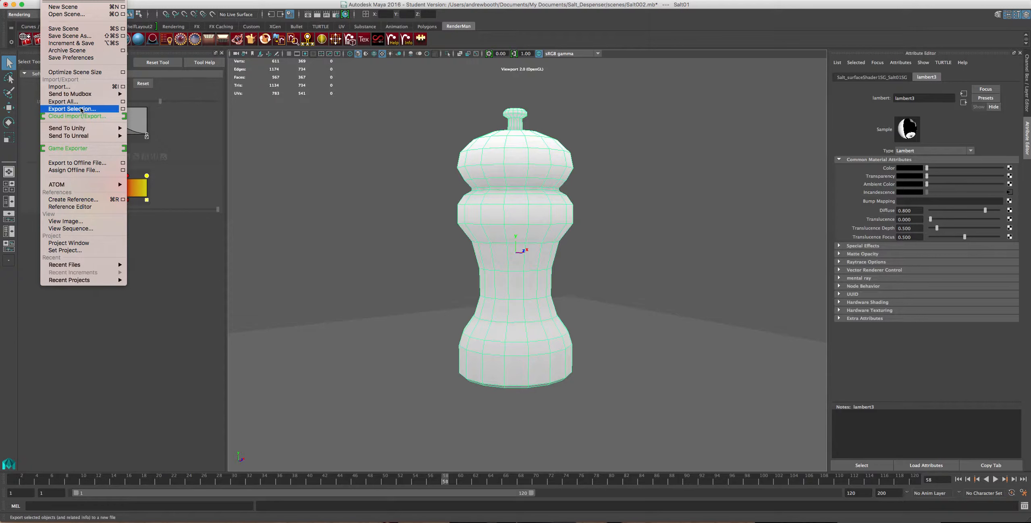
pyautogui.moveTo(64, 0)
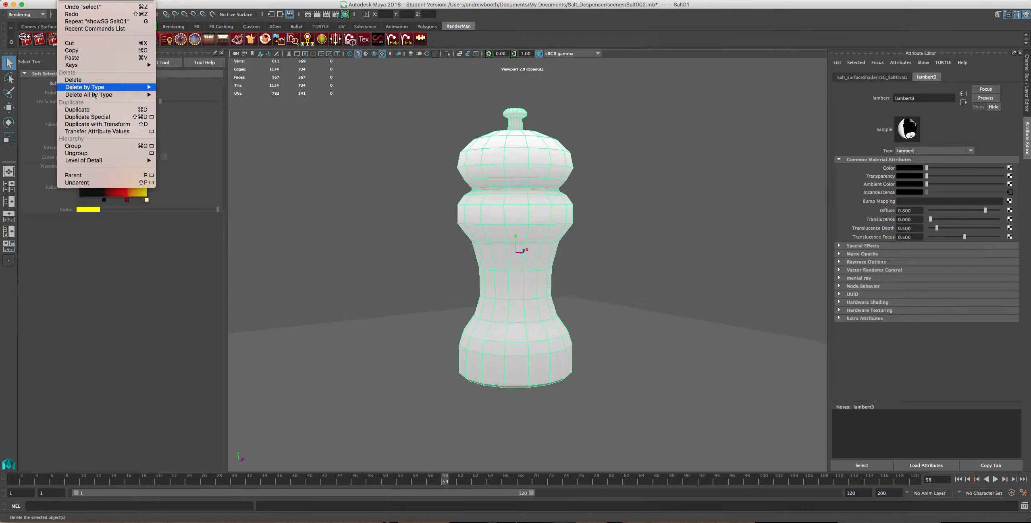
pyautogui.moveTo(101, 95)
pyautogui.click(170, 98)
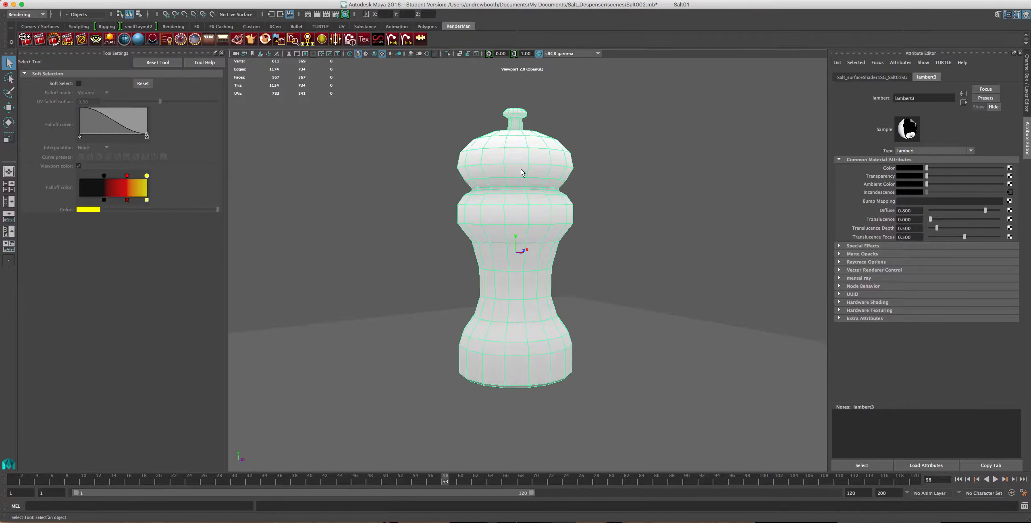
# - Save the scene under the new name Salt003.mb in the project's scenes folder, accepting the student version notice
pyautogui.click(164, 0)
pyautogui.moveTo(66, 0)
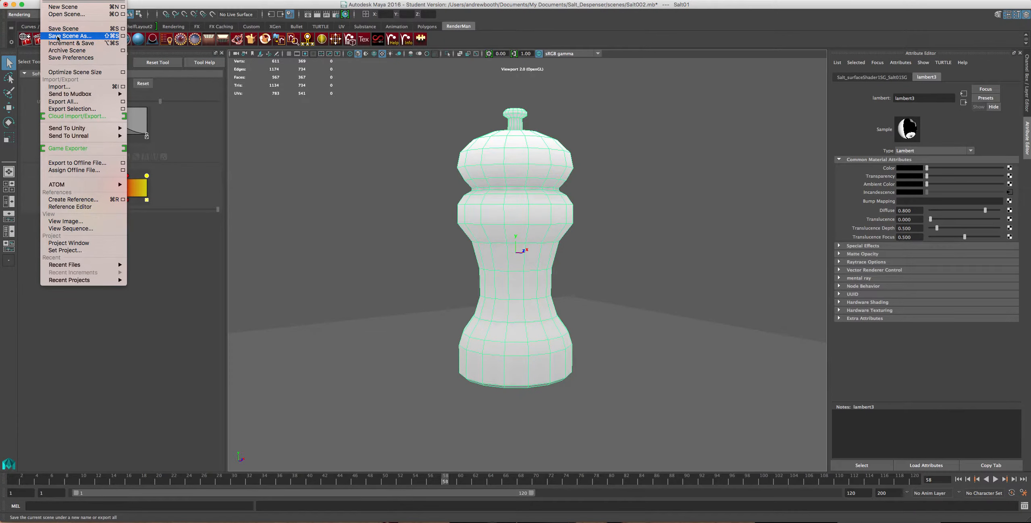
pyautogui.click(80, 36)
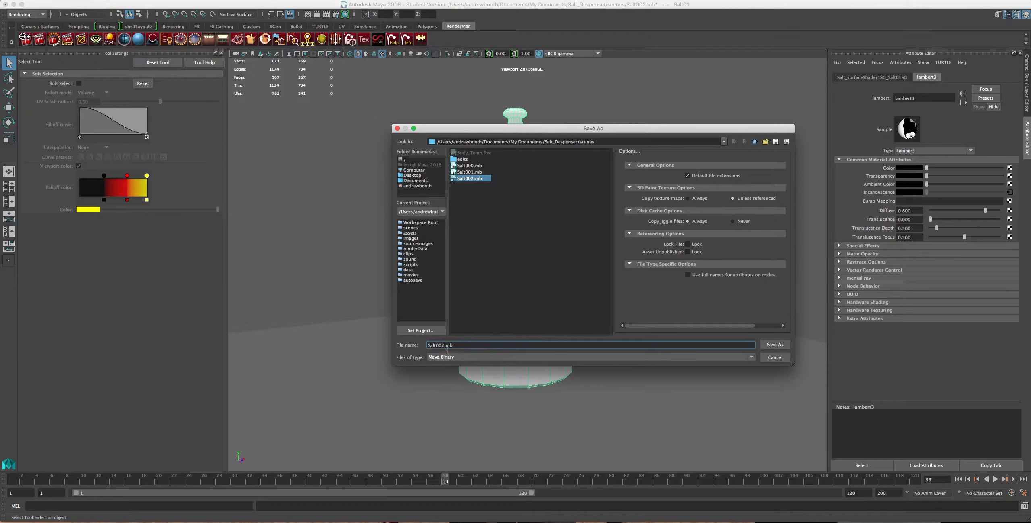
pyautogui.press('Delete')
pyautogui.write('3')
pyautogui.click(781, 346)
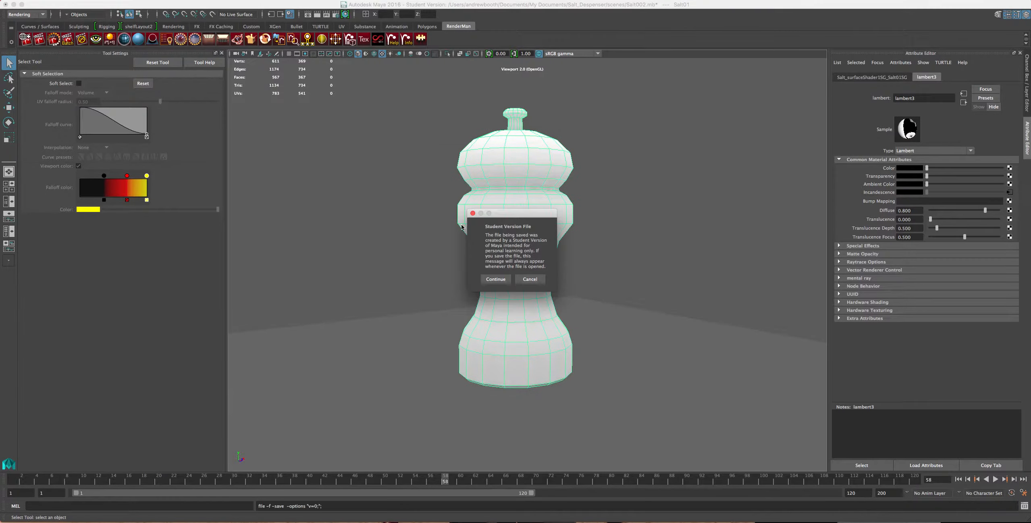
pyautogui.click(496, 279)
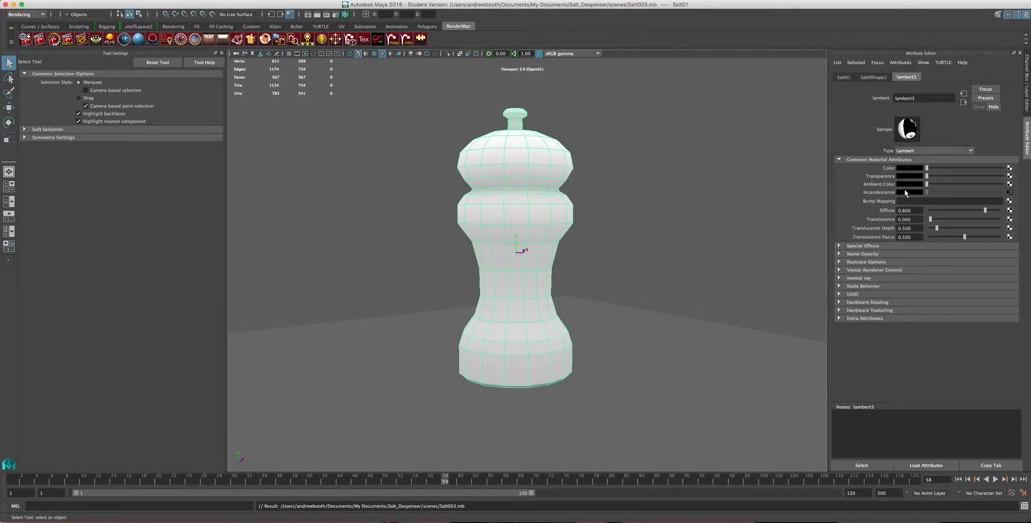
# - Break the texture connection on lambert3's Incandescence and create a File texture node for the material
pyautogui.rightClick(883, 191)
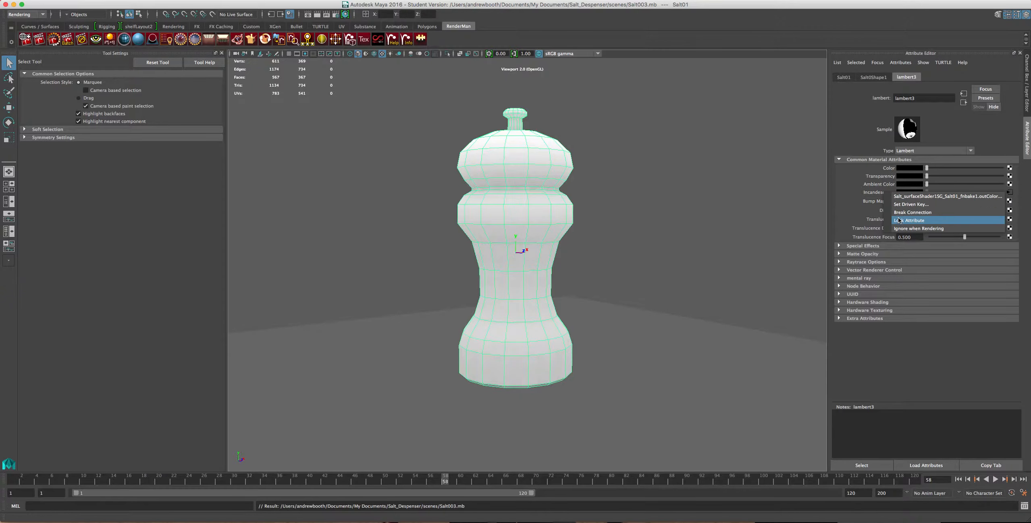
pyautogui.click(901, 212)
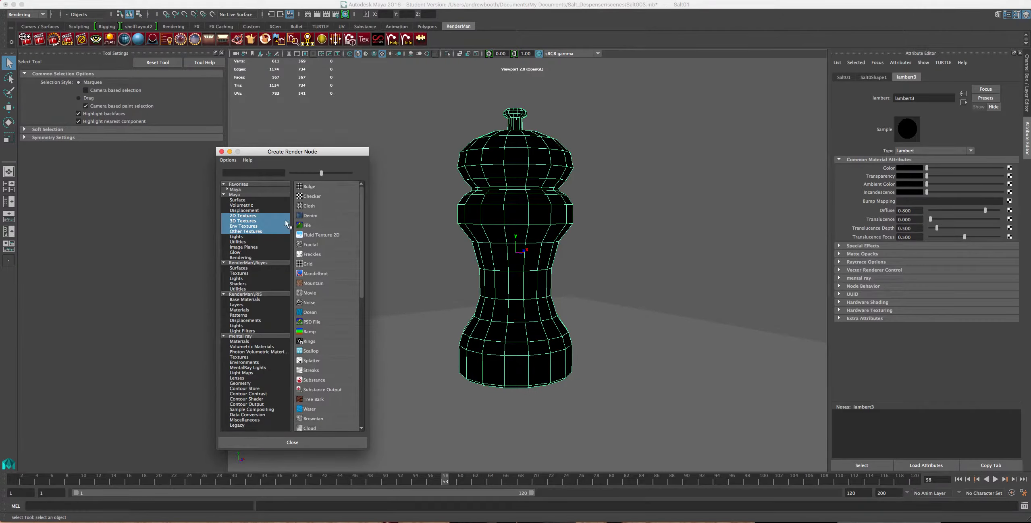
pyautogui.click(307, 226)
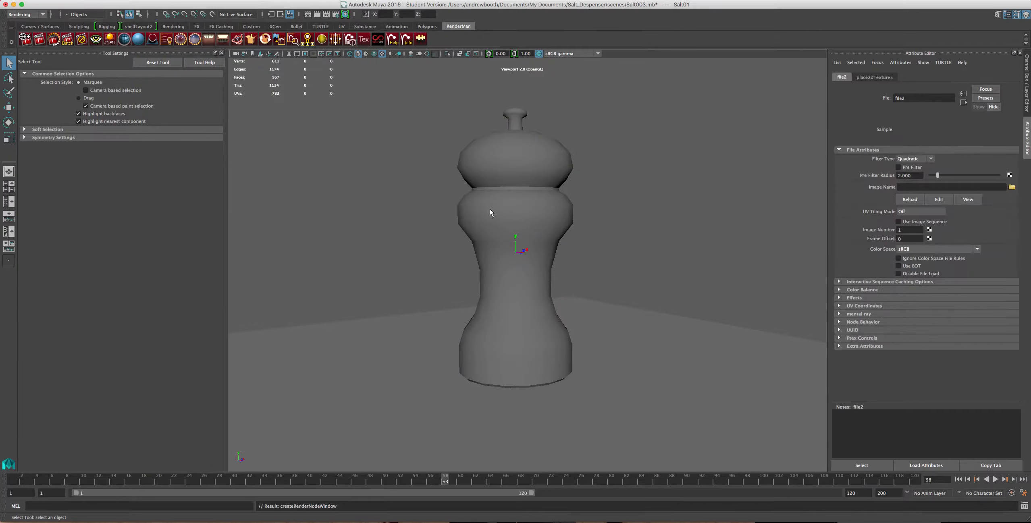
# - Load Salt-surfaceShader1SG-Salt01.bmp from the project's scenes/renderData/mentalray/lightMap folder as the file texture's image
pyautogui.click(1011, 188)
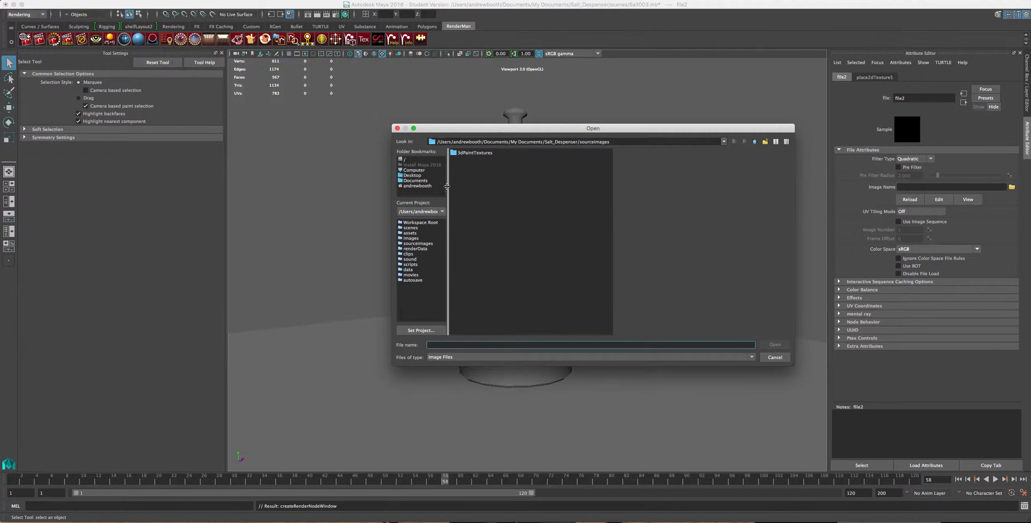
pyautogui.click(755, 142)
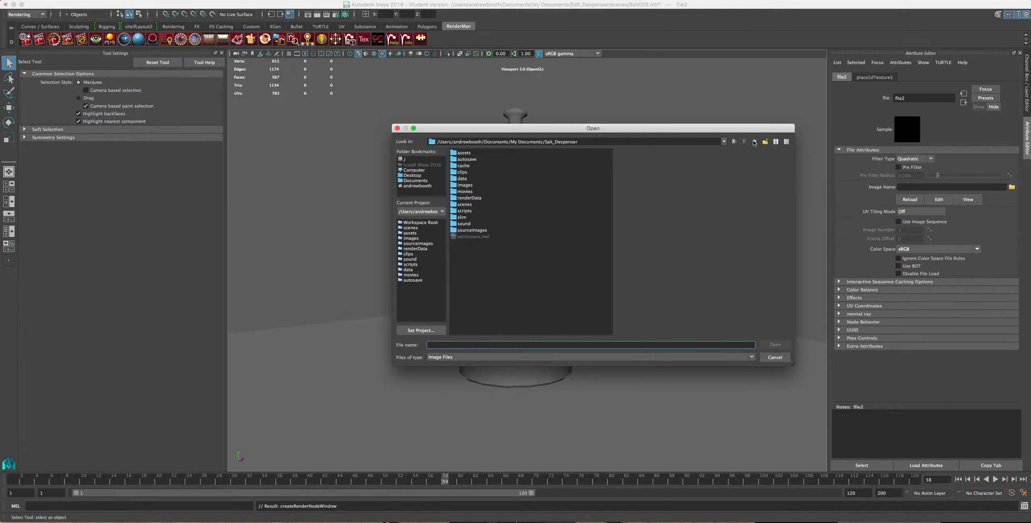
pyautogui.click(477, 204)
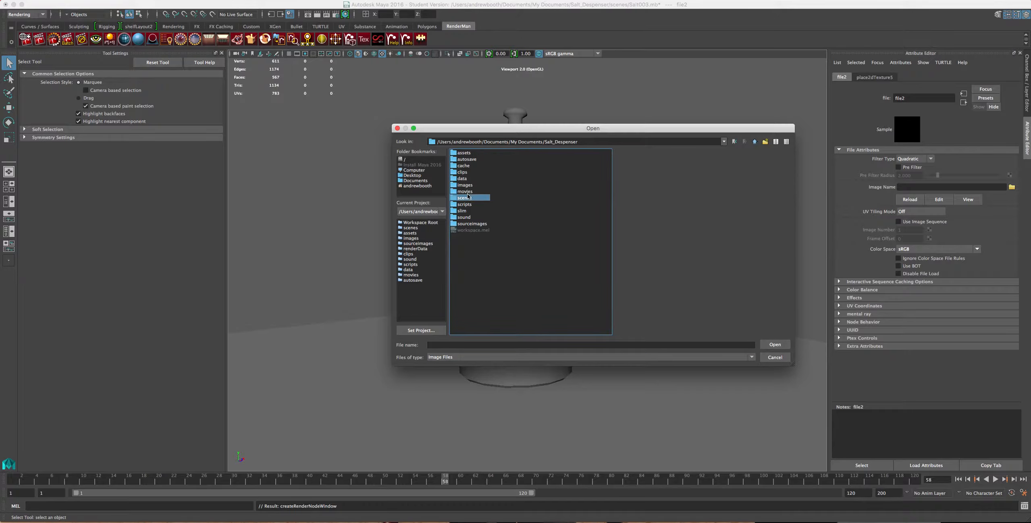
pyautogui.doubleClick(466, 198)
pyautogui.doubleClick(468, 166)
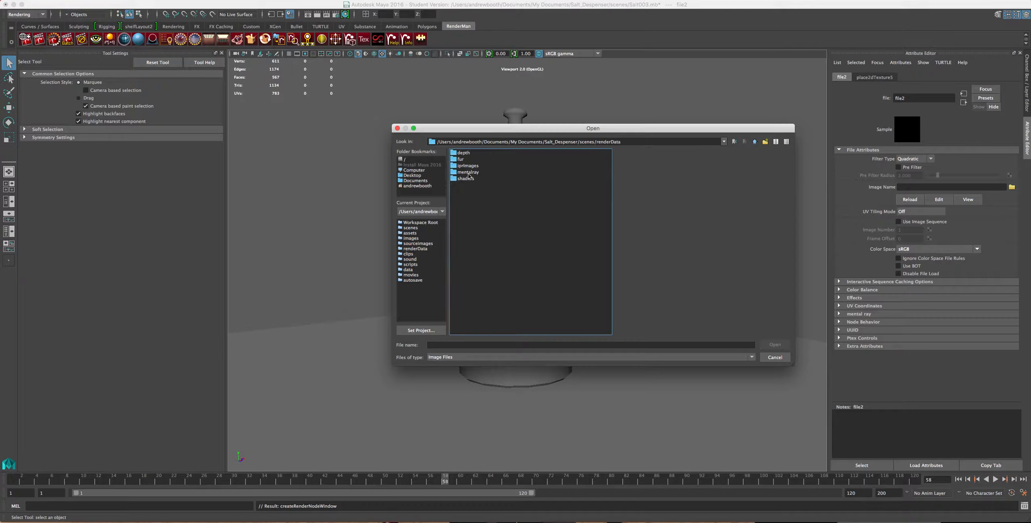
pyautogui.doubleClick(470, 173)
pyautogui.doubleClick(466, 159)
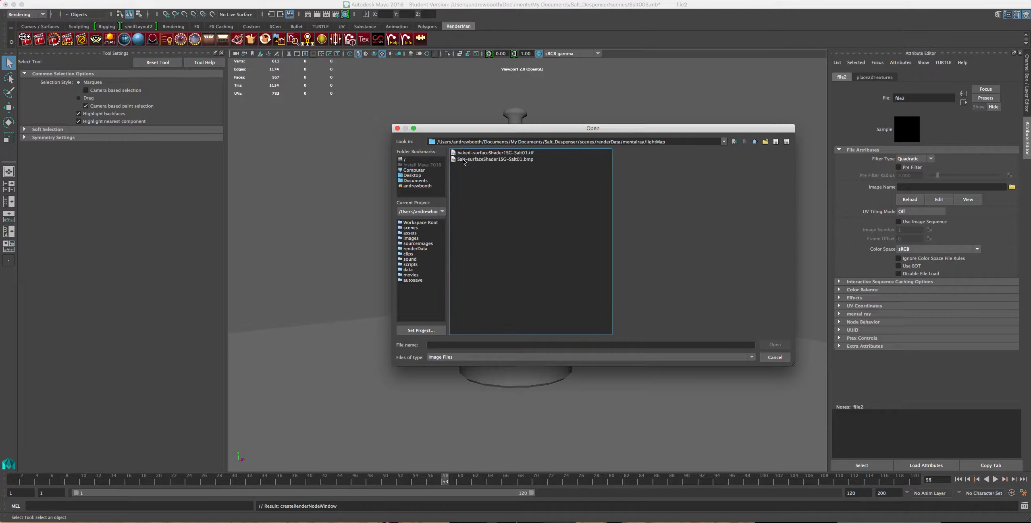
pyautogui.click(465, 160)
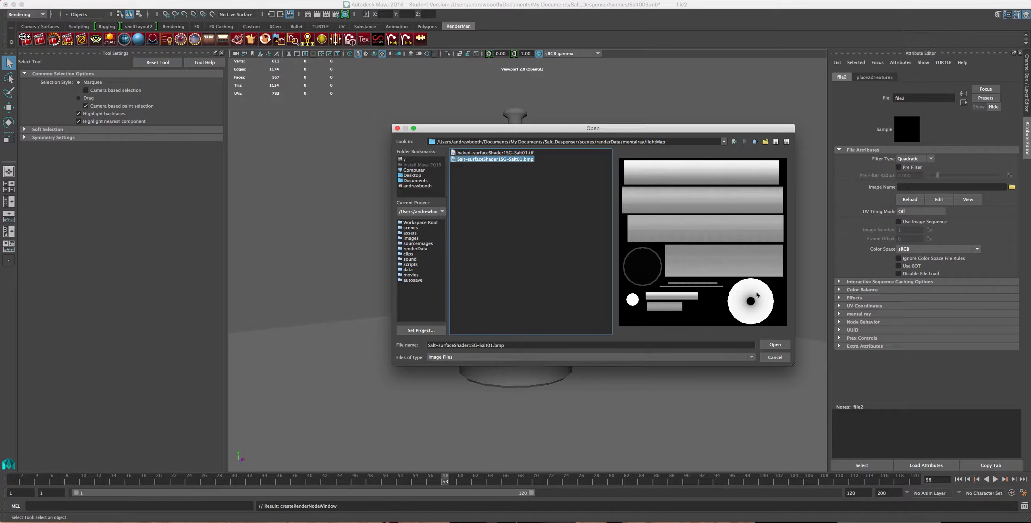
pyautogui.click(769, 345)
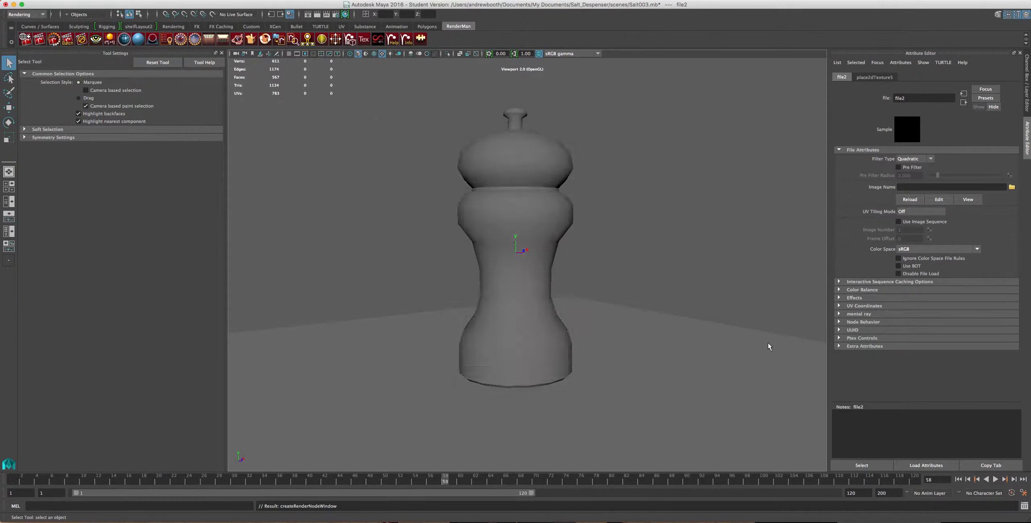
# - Examine the baked shading on the salt dispenser from above, the side and close up, with the mesh selected and deselected
pyautogui.click(408, 202)
pyautogui.keyDown('alt'); pyautogui.moveTo(411, 202); pyautogui.dragTo(531, 254); pyautogui.keyUp('alt')
pyautogui.scroll(5, 413, 207)
pyautogui.scroll(-5, 419, 217)
pyautogui.scroll(2, 444, 228)
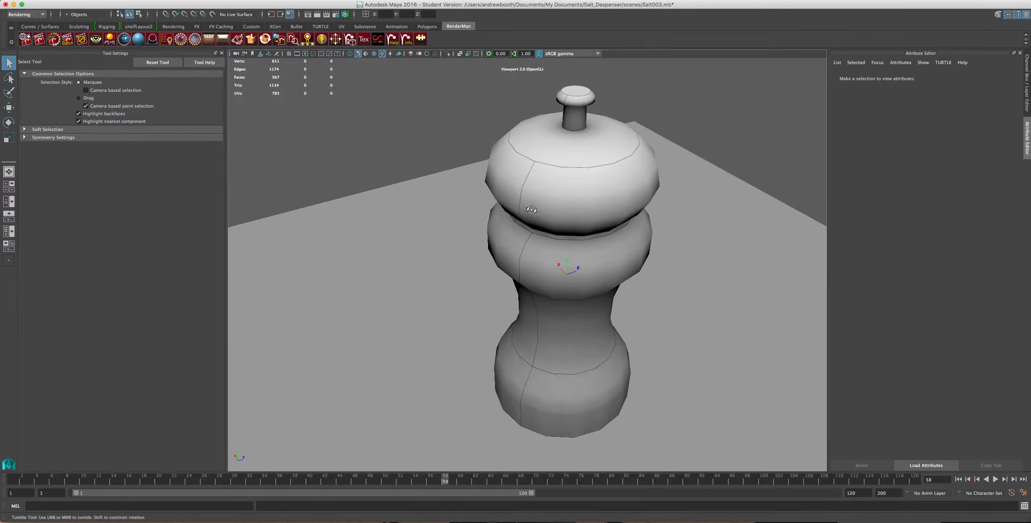
pyautogui.keyDown('alt'); pyautogui.moveTo(539, 175); pyautogui.dragTo(552, 137); pyautogui.keyUp('alt')
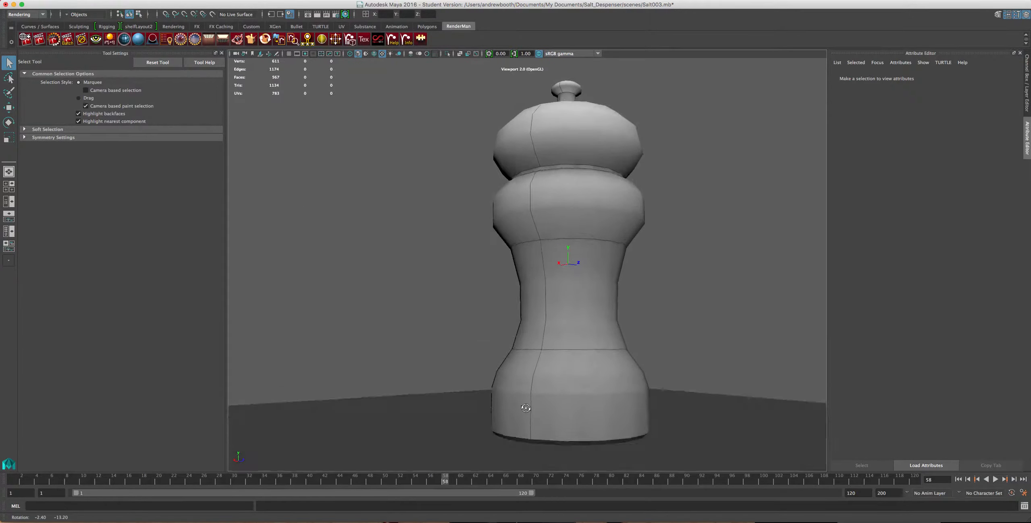
pyautogui.keyDown('alt'); pyautogui.moveTo(526, 397); pyautogui.dragTo(525, 334); pyautogui.keyUp('alt')
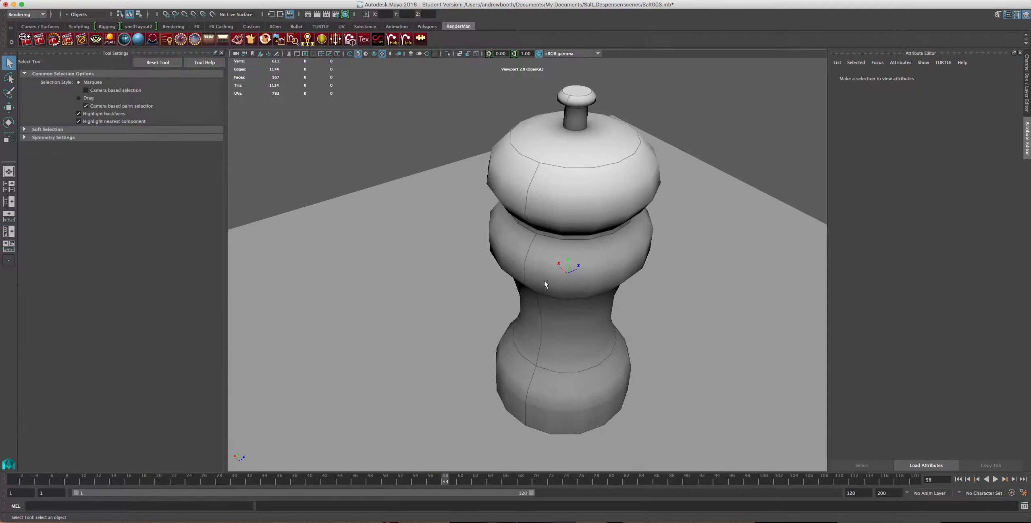
pyautogui.moveTo(545, 280)
pyautogui.keyDown('alt'); pyautogui.mouseDown()
pyautogui.moveTo(525, 276)
pyautogui.moveTo(560, 271)
pyautogui.mouseUp(); pyautogui.keyUp('alt')
pyautogui.click(557, 186)
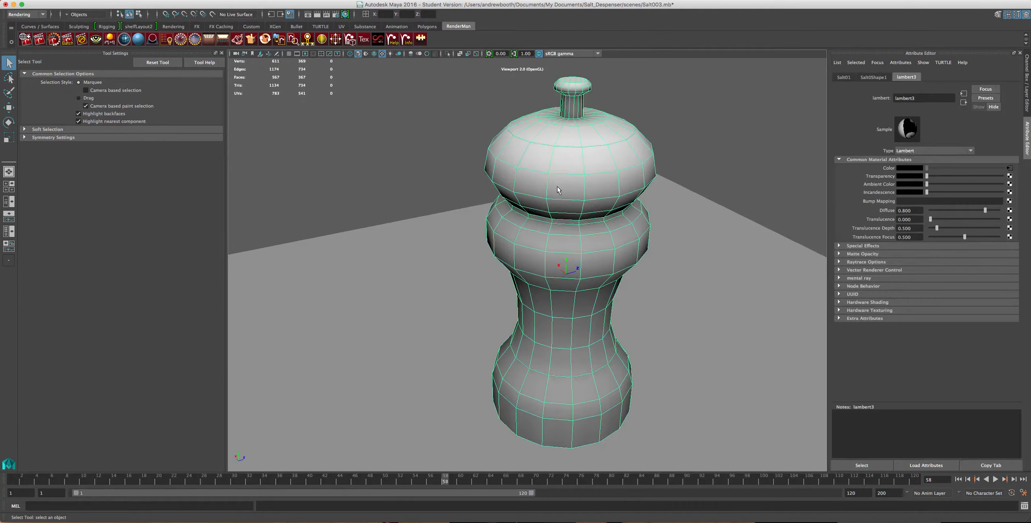
pyautogui.scroll(5, 548, 125)
pyautogui.scroll(-5, 544, 147)
pyautogui.click(457, 147)
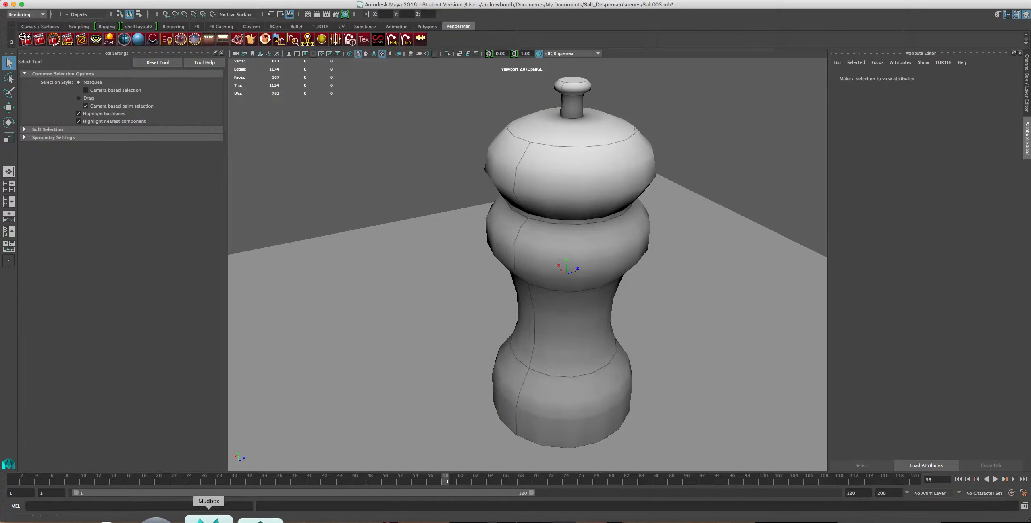
# - View the baked map Salt-surfaceShader1SG-Salt01.bmp in Preview beside the model and return to Maya
pyautogui.click(807, 519)
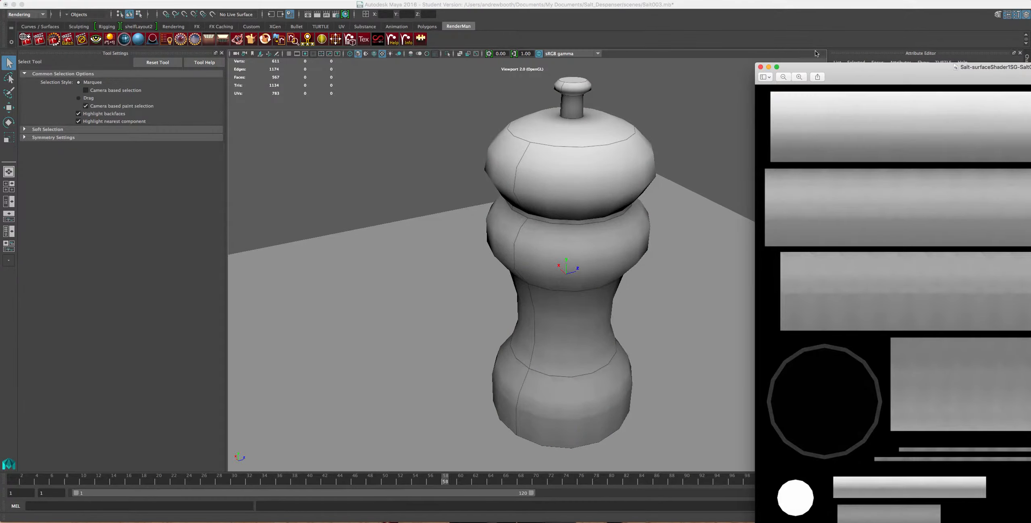
pyautogui.doubleClick(847, 68)
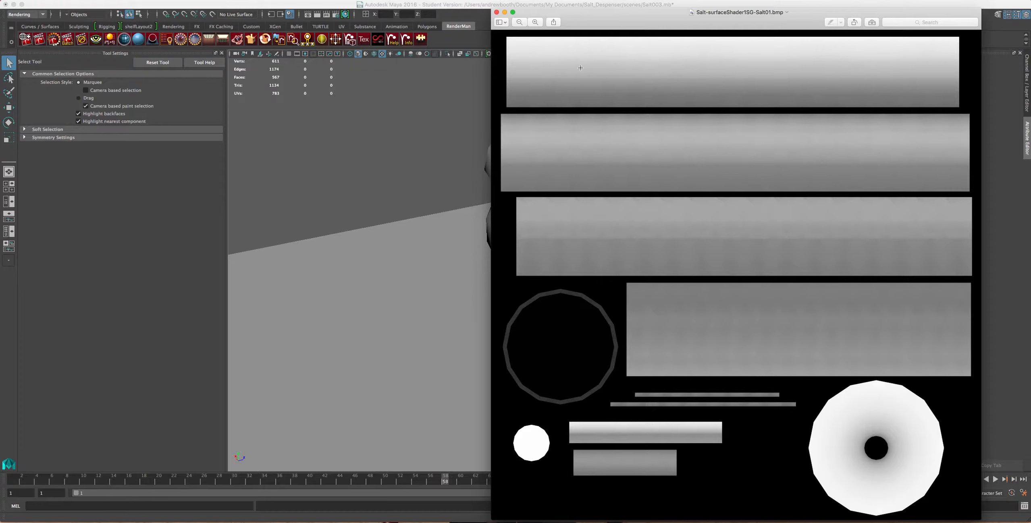
pyautogui.moveTo(643, 12); pyautogui.dragTo(817, 33)
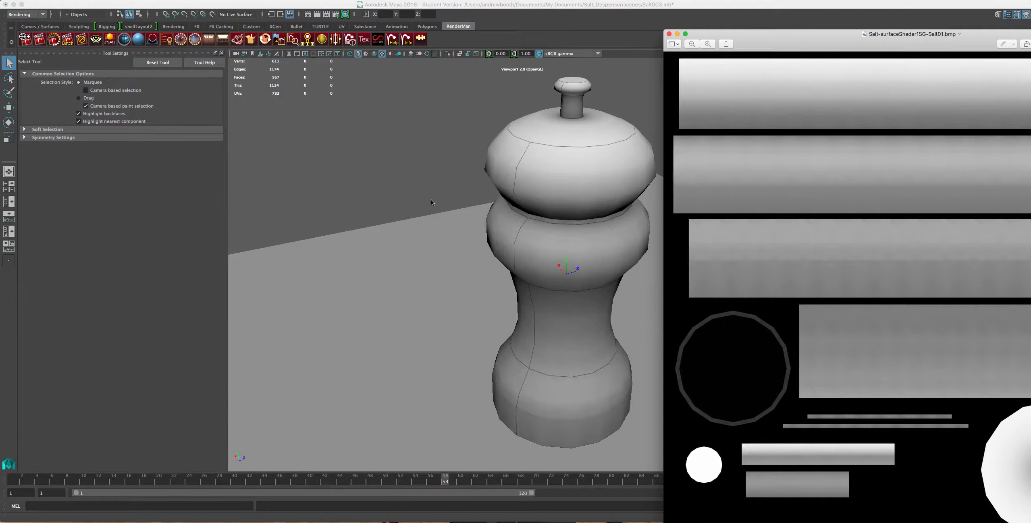
pyautogui.click(378, 162)
pyautogui.keyDown('alt'); pyautogui.moveTo(397, 180); pyautogui.dragTo(451, 231, button='right'); pyautogui.keyUp('alt')
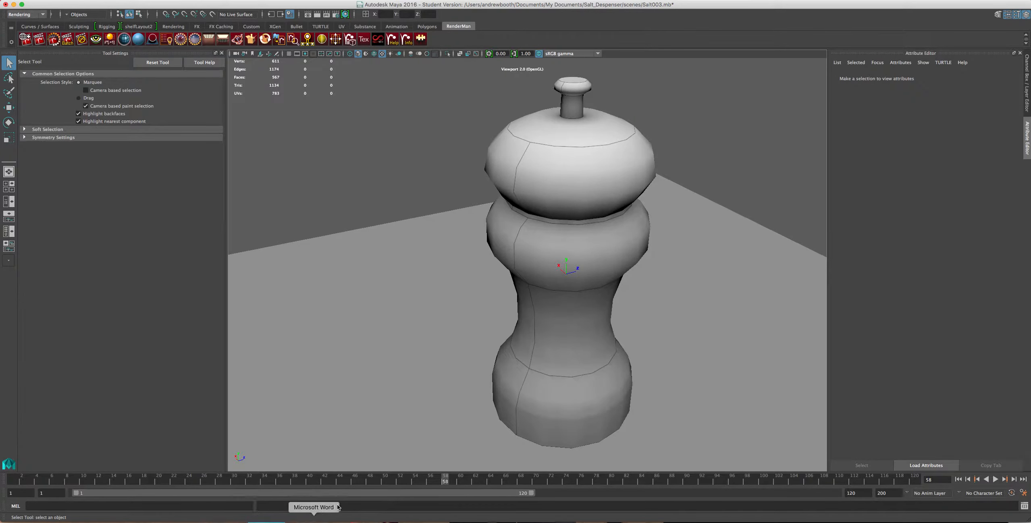
# - Open Salt-surfaceShader1SG-Salt01.bmp from Finder in Photoshop, add a new layer above the Background layer and switch back to Maya
pyautogui.click(97, 521)
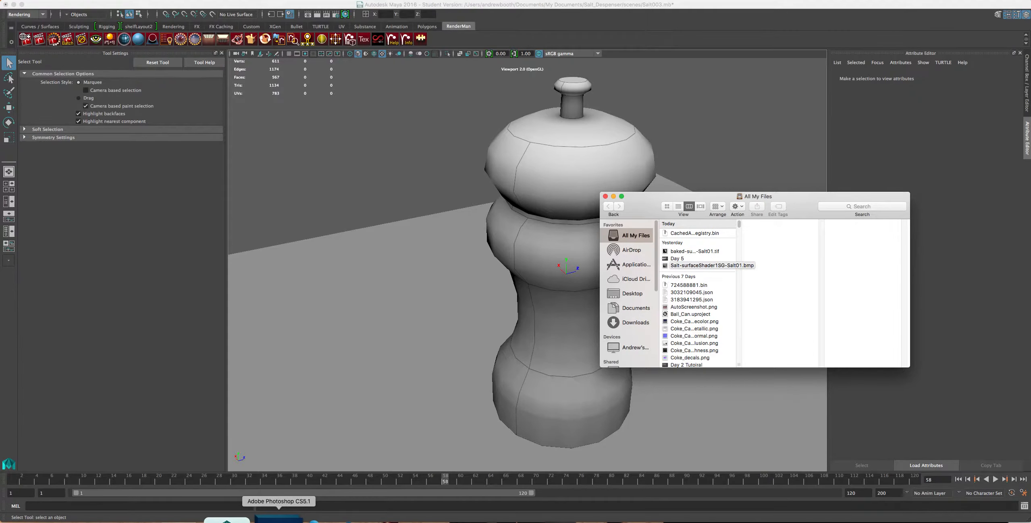
pyautogui.click(277, 519)
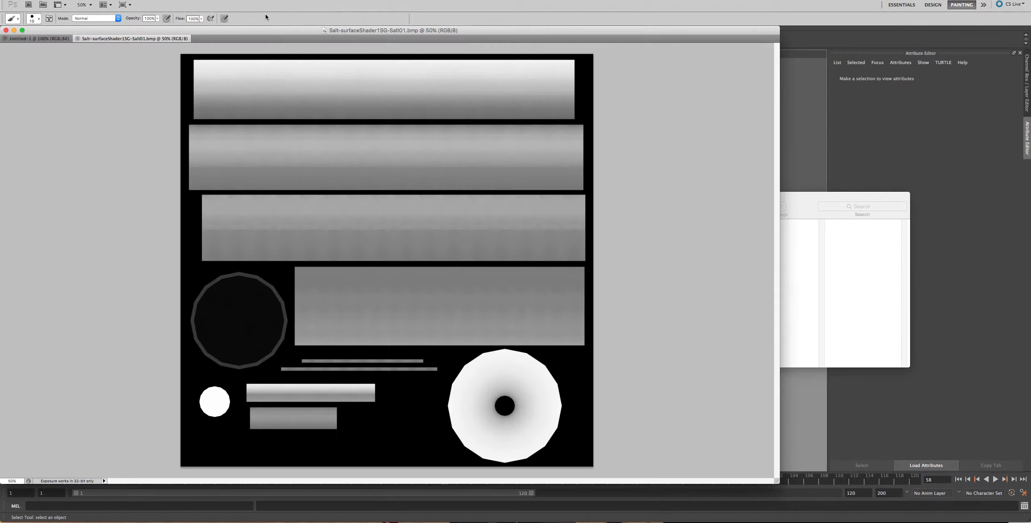
pyautogui.moveTo(238, 30); pyautogui.dragTo(424, 45)
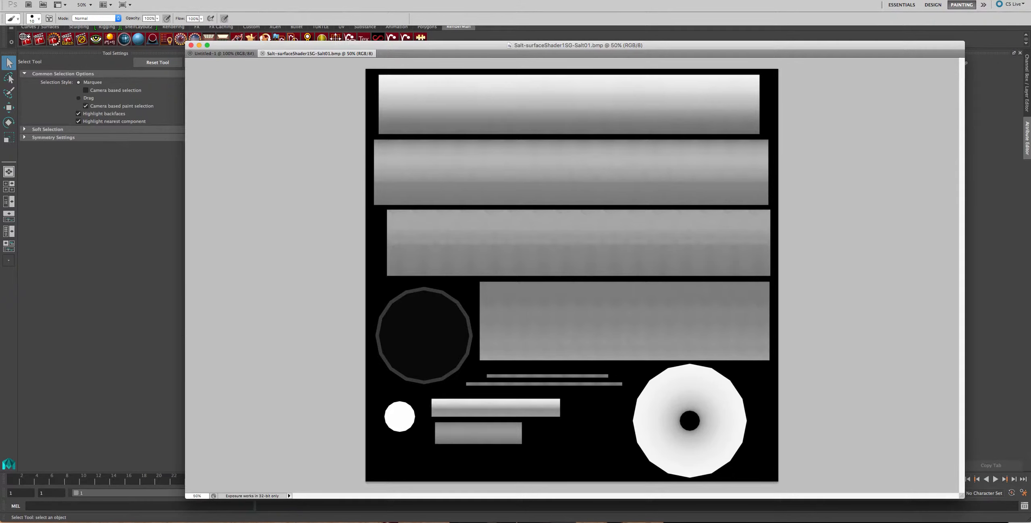
pyautogui.press('F7')
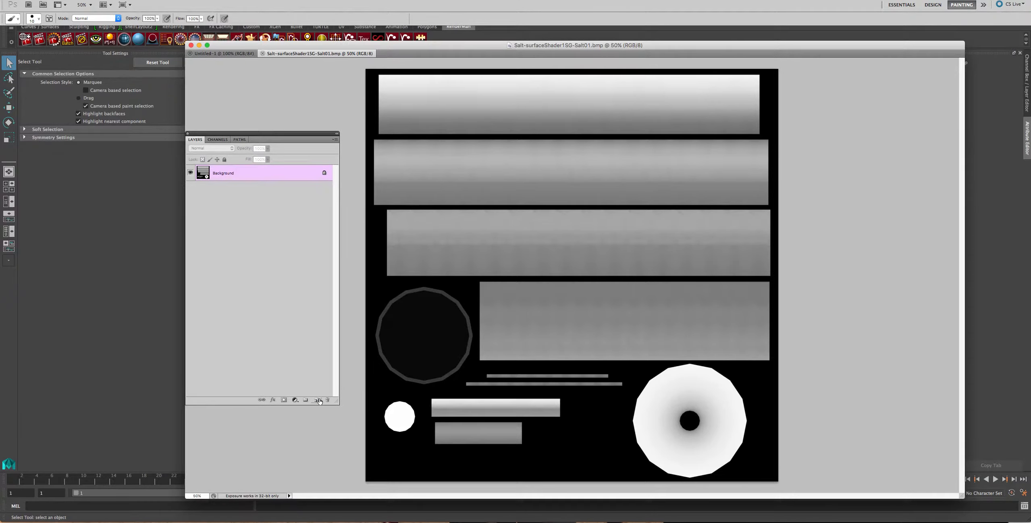
pyautogui.click(316, 400)
pyautogui.click(250, 192)
pyautogui.click(138, 261)
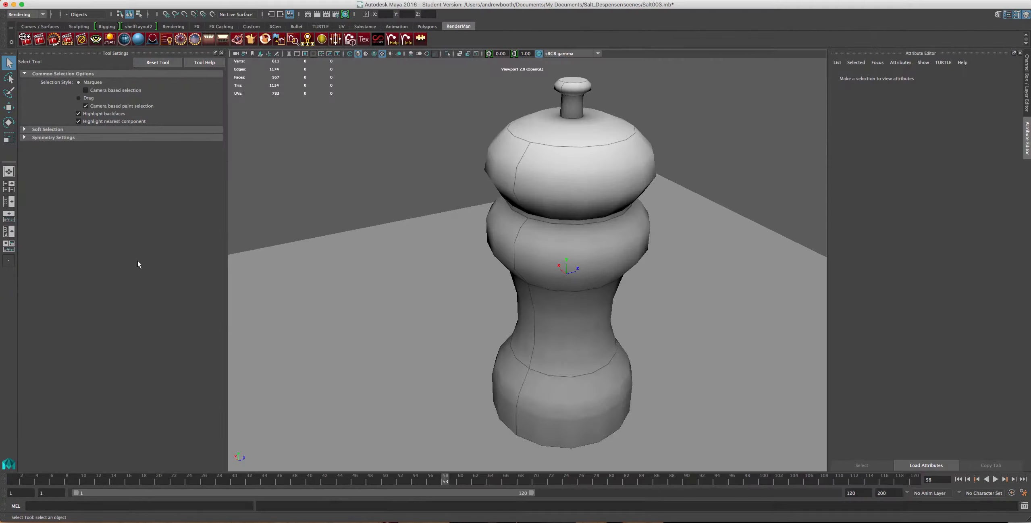
# - Open the salt dispenser mesh in the UV Editor and select all its UV shells
pyautogui.click(606, 161)
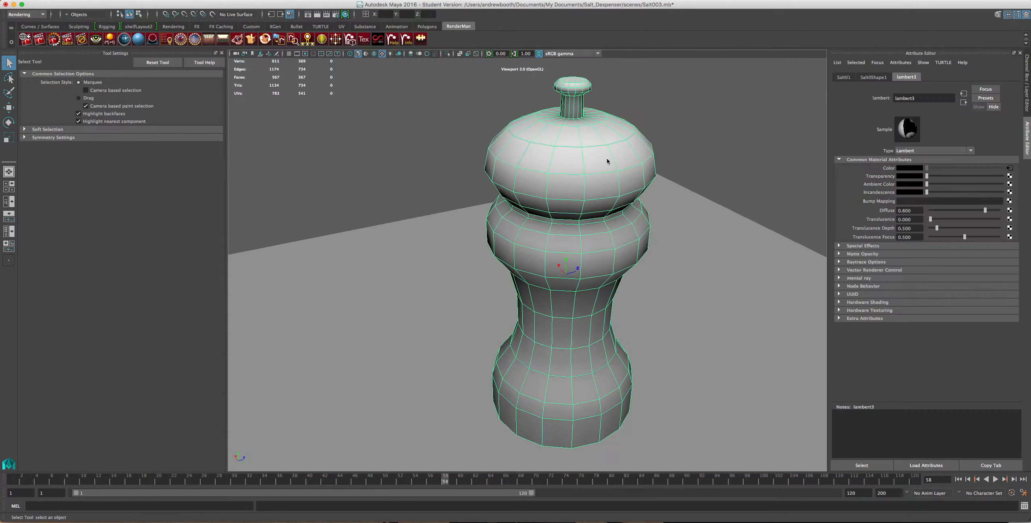
pyautogui.click(426, 26)
pyautogui.click(433, 41)
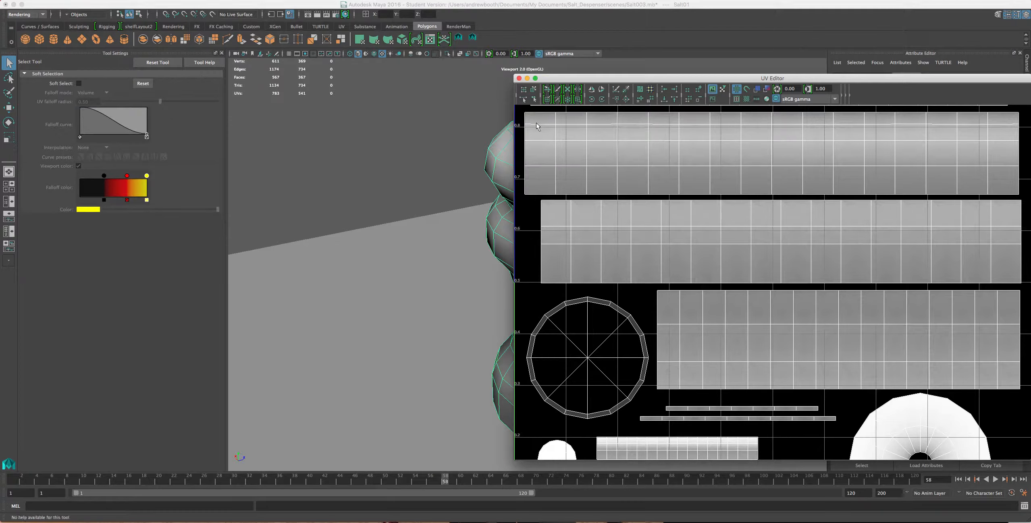
pyautogui.scroll(-5, 619, 174)
pyautogui.click(534, 89)
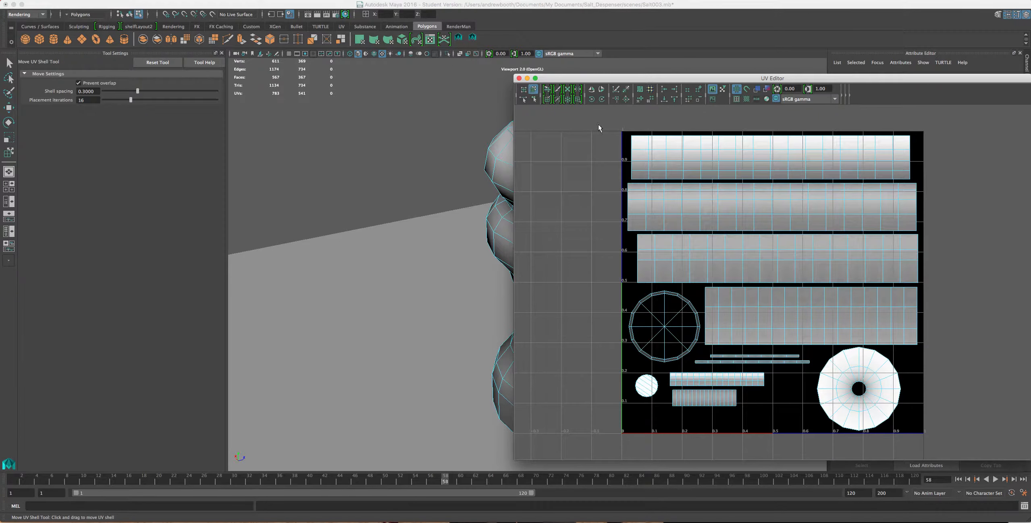
pyautogui.moveTo(599, 124); pyautogui.dragTo(928, 460)
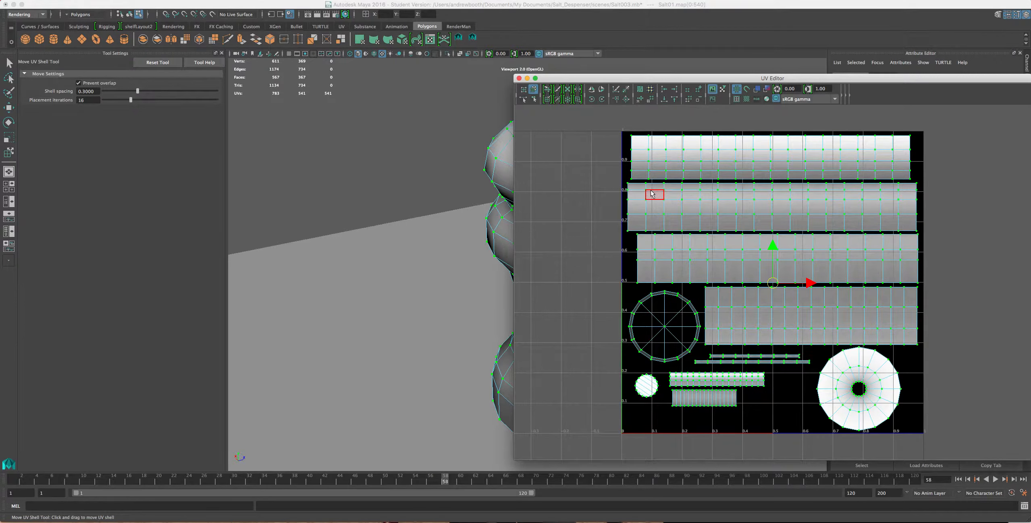
# - Start a UV snapshot of the selected shells with Salt_UV in the project's images folder as its output file
pyautogui.moveTo(673, 143); pyautogui.dragTo(706, 467, button='right')
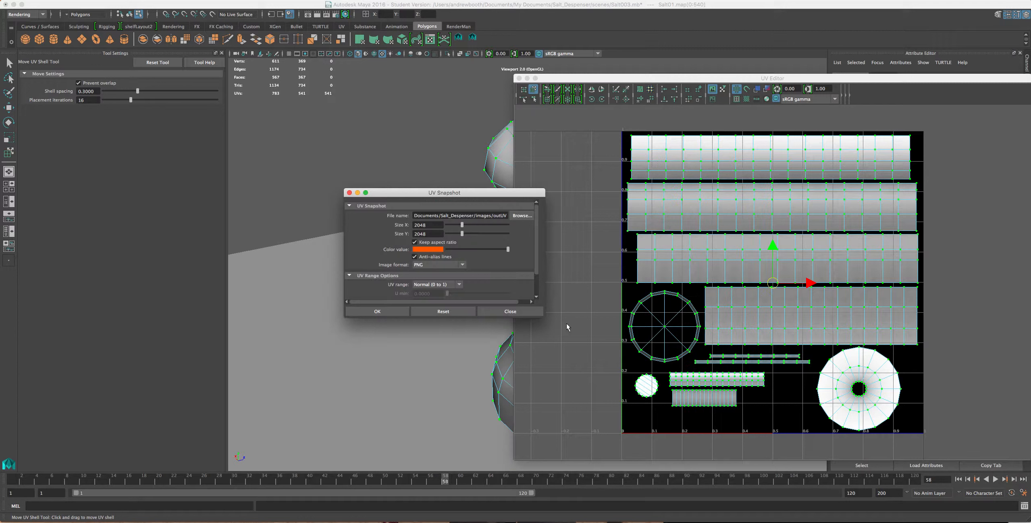
pyautogui.click(518, 216)
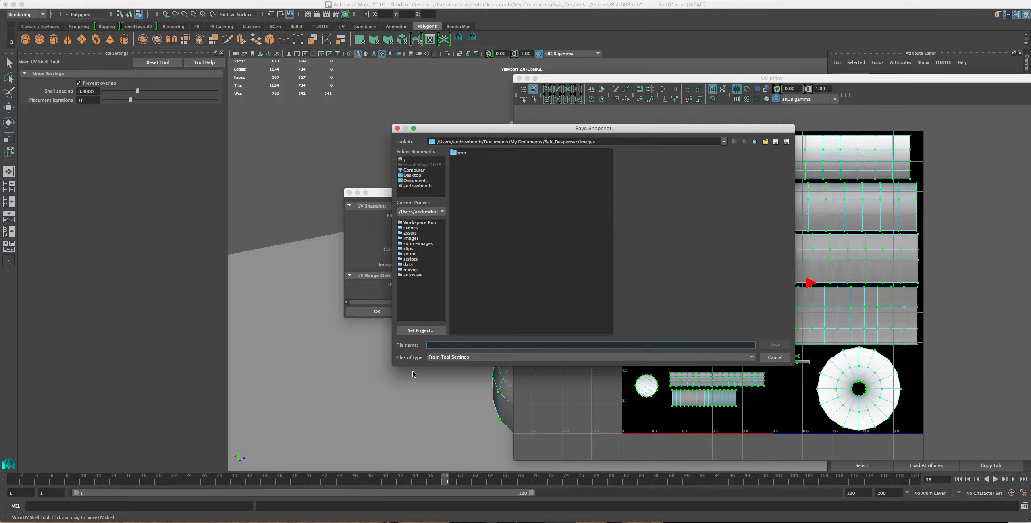
pyautogui.write('Salt_UV')
pyautogui.click(773, 346)
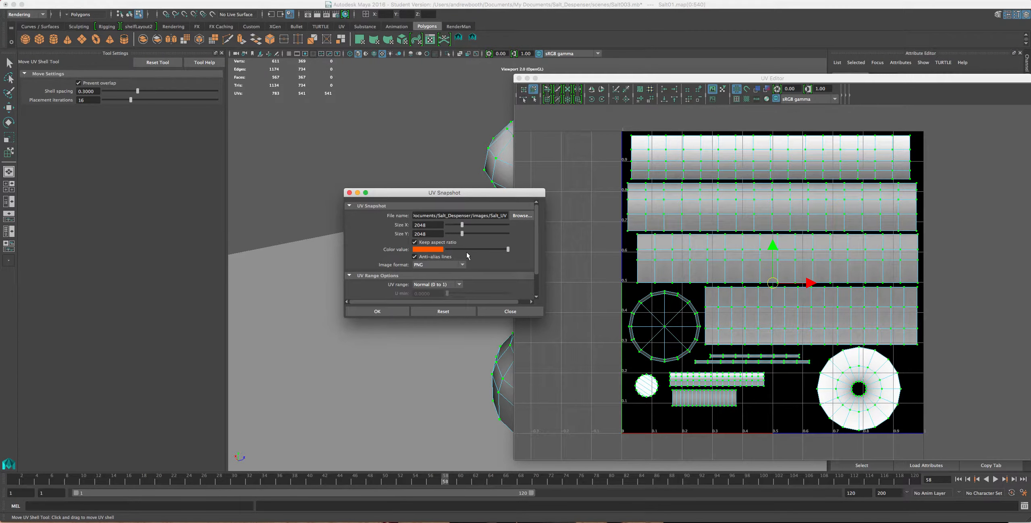
# - Set the UV snapshot's line colour to a yellower orange and export the snapshot as a PNG
pyautogui.click(433, 250)
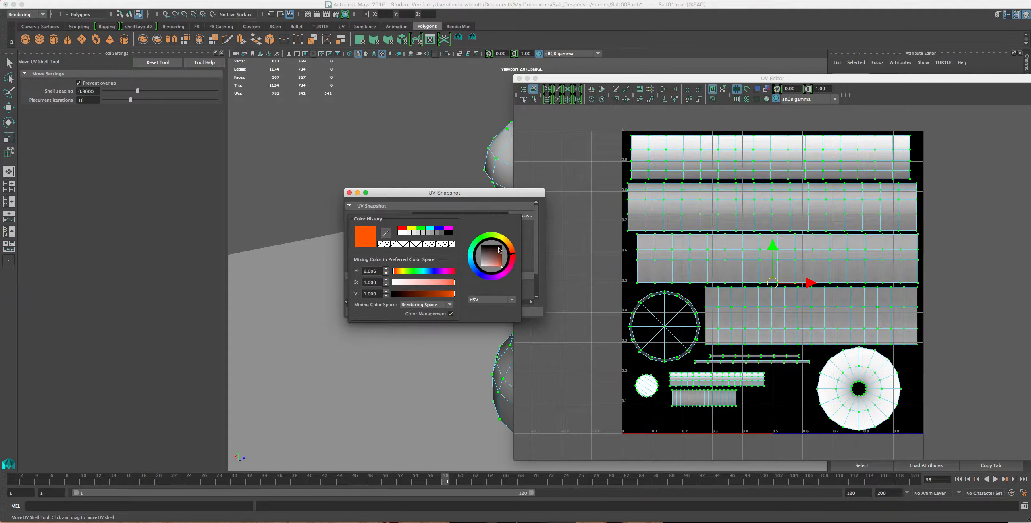
pyautogui.click(513, 253)
pyautogui.moveTo(512, 253); pyautogui.dragTo(506, 246)
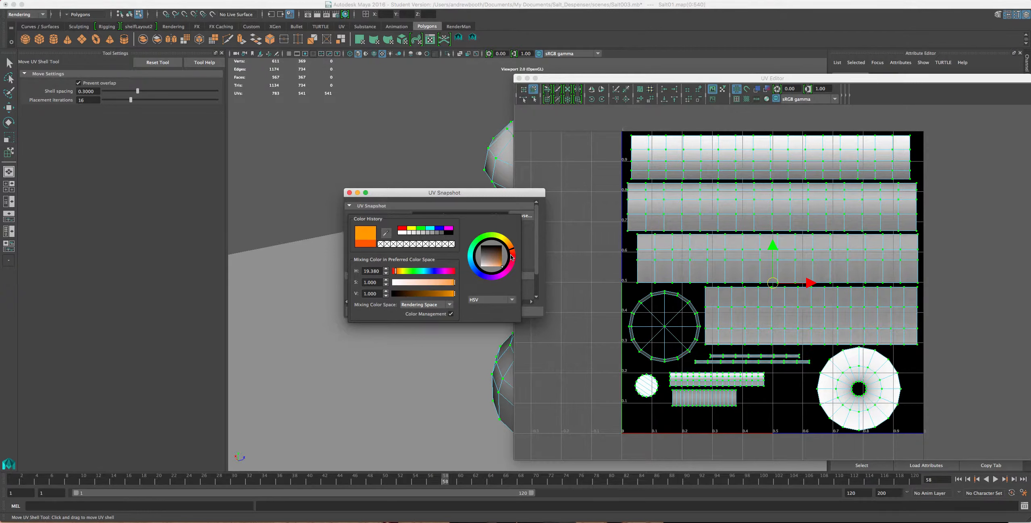
pyautogui.click(530, 235)
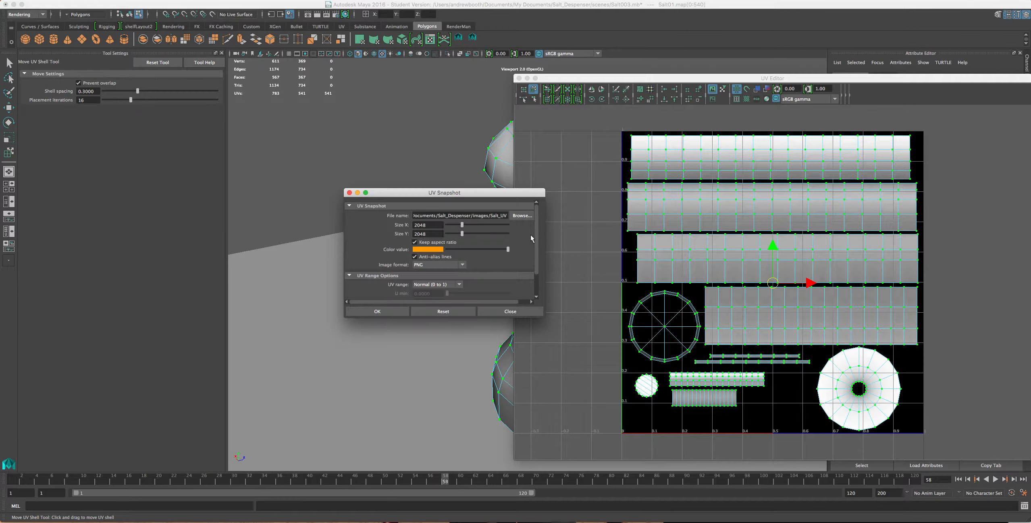
pyautogui.click(397, 311)
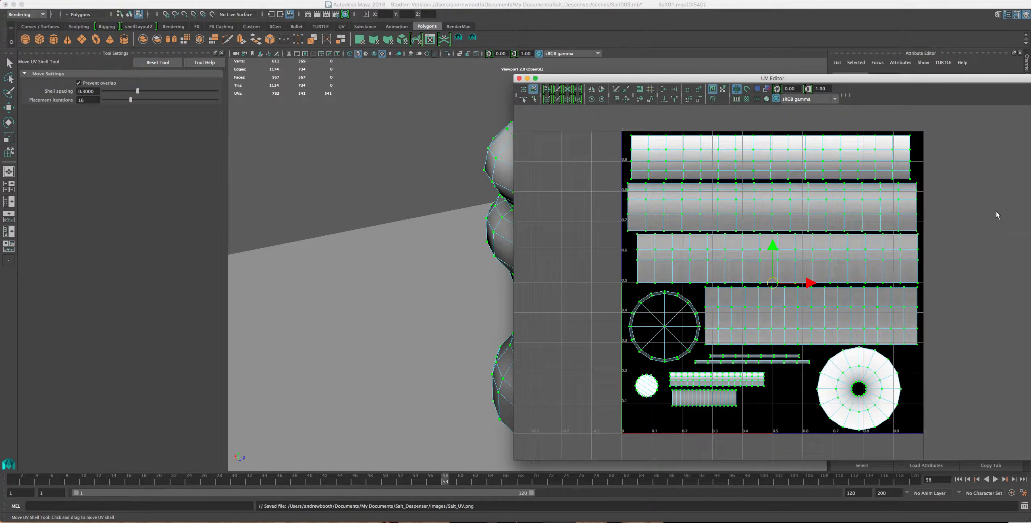
# - Switch to Finder and open the images folder of the Salt_Despenser project under My Documents in Documents
pyautogui.scroll(3, 685, 158)
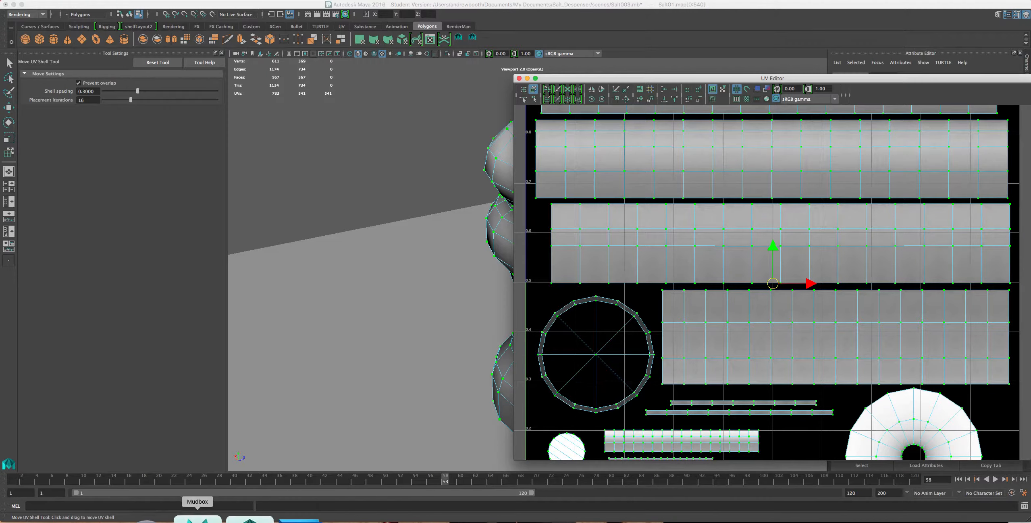
pyautogui.click(88, 519)
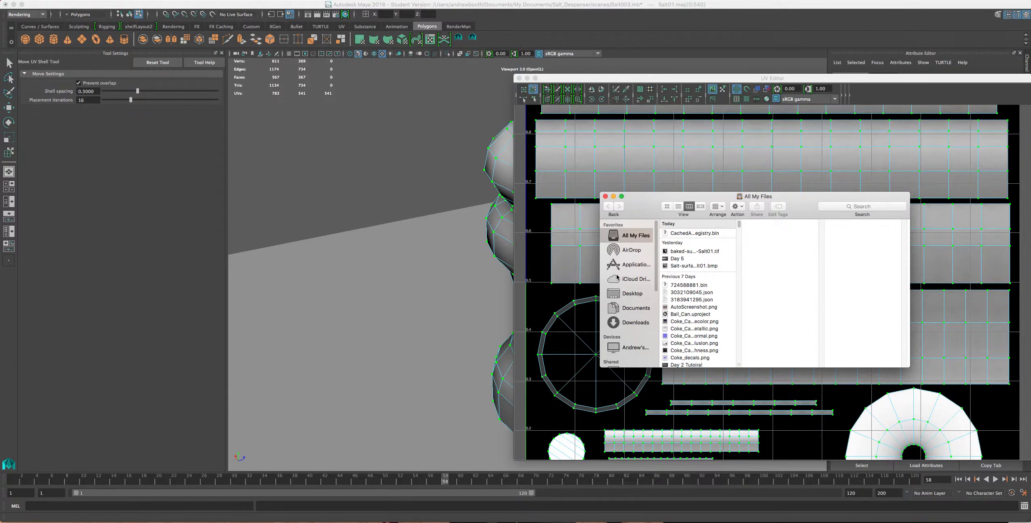
pyautogui.rightClick(697, 266)
pyautogui.click(712, 284)
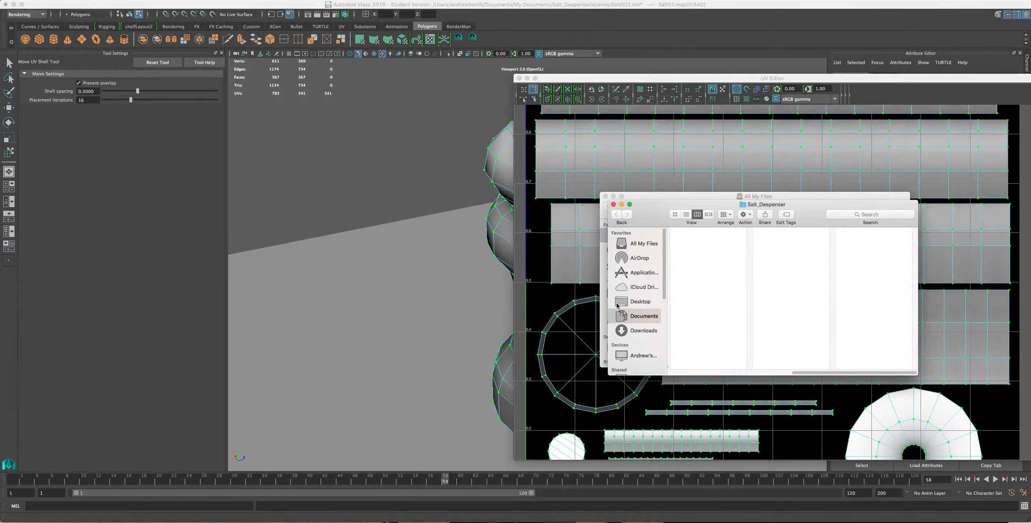
pyautogui.click(624, 316)
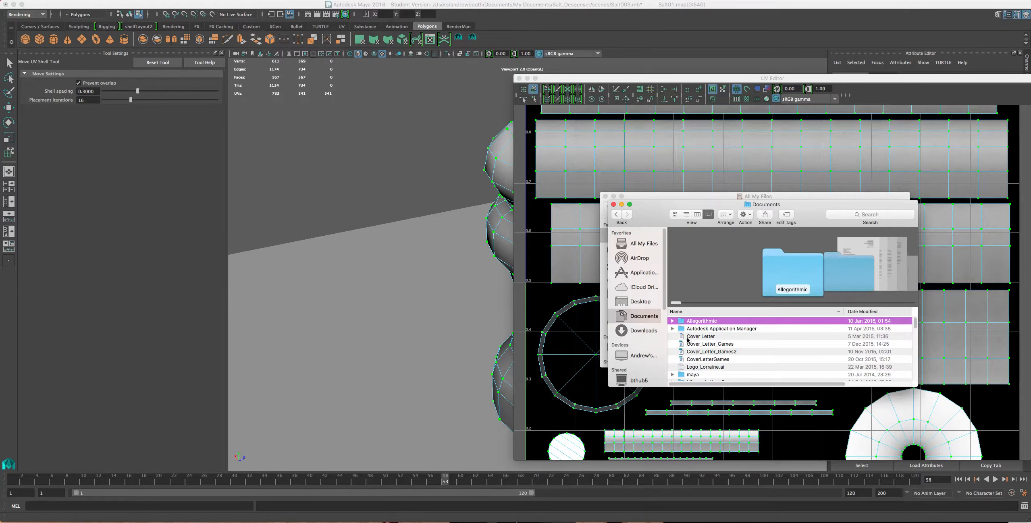
pyautogui.scroll(-3, 687, 342)
pyautogui.scroll(-2, 689, 353)
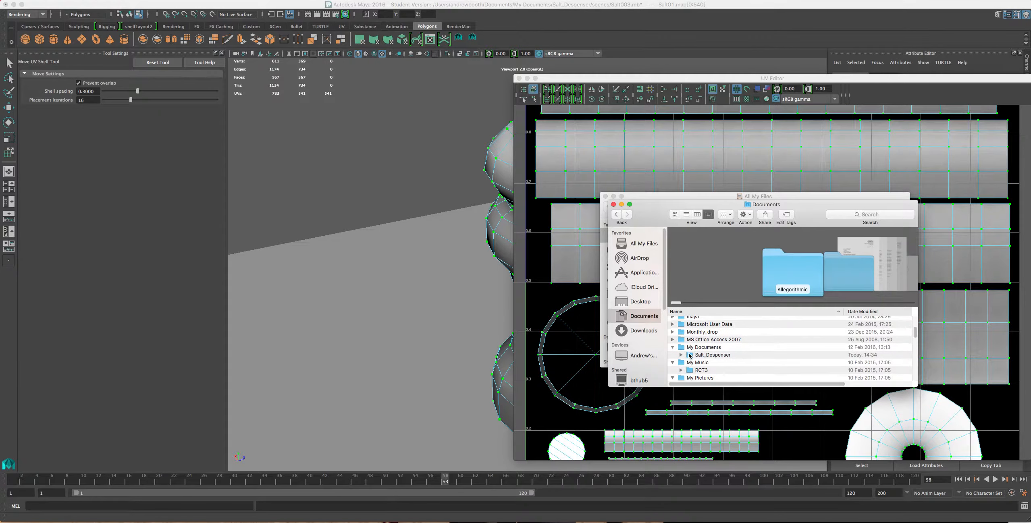
pyautogui.click(691, 348)
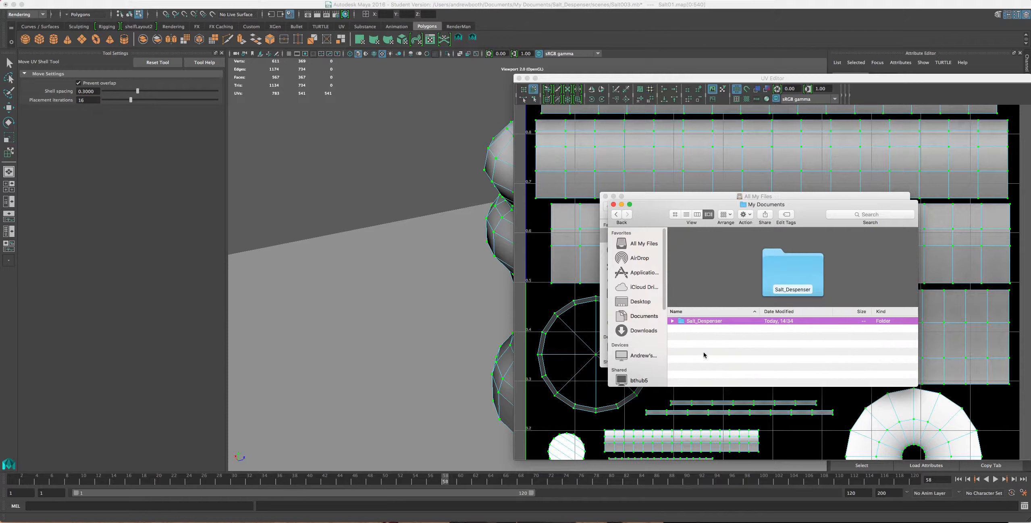
pyautogui.doubleClick(703, 321)
pyautogui.moveTo(659, 217); pyautogui.dragTo(504, 135)
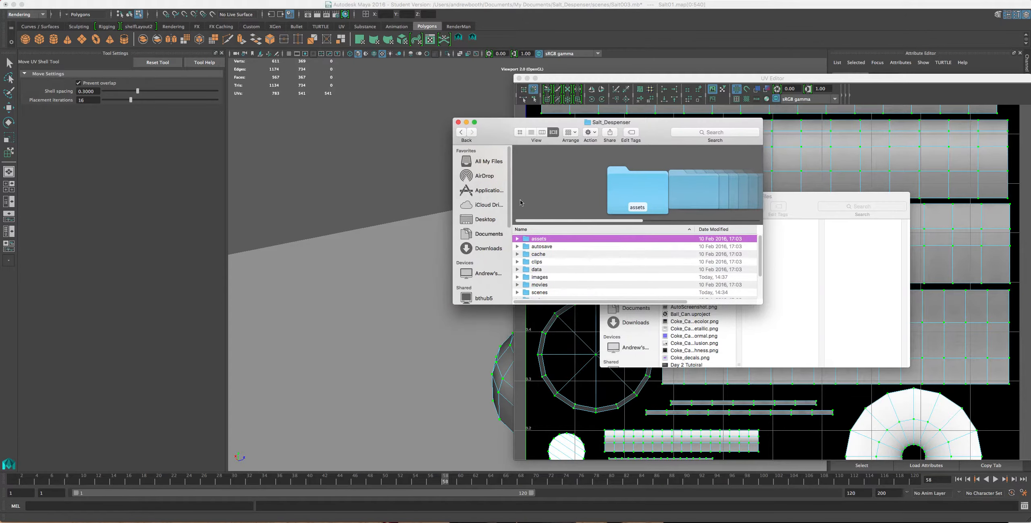
pyautogui.click(534, 272)
pyautogui.doubleClick(535, 272)
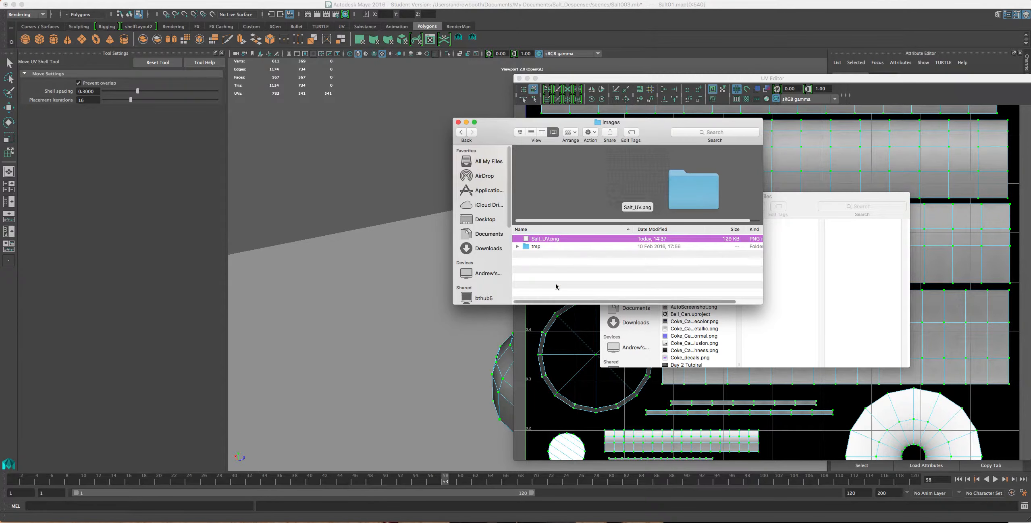
# - Place Salt_UV.png from Finder into the Salt-surfaceShader1SG-Salt01.bmp document in Photoshop at its original size and commit it above the Background layer
pyautogui.click(279, 518)
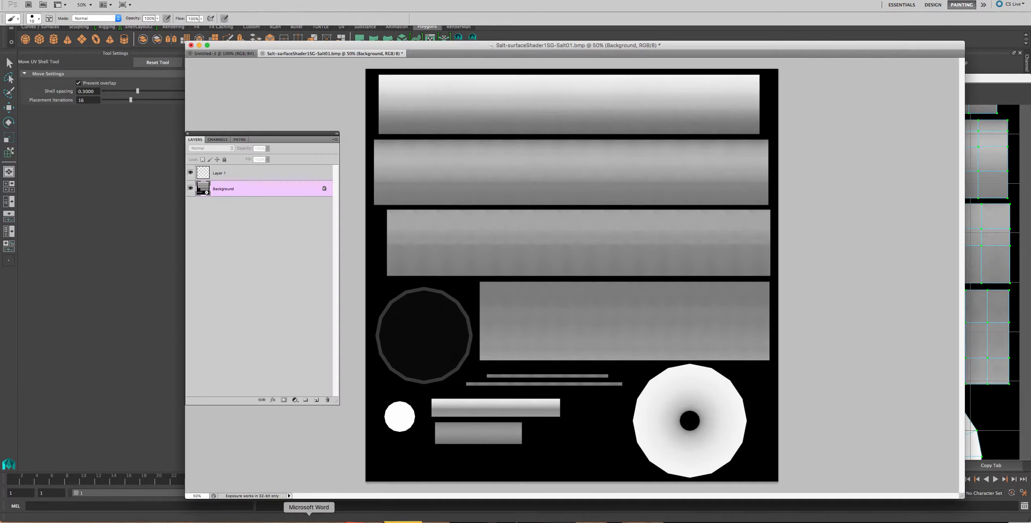
pyautogui.moveTo(517, 45); pyautogui.dragTo(887, 49)
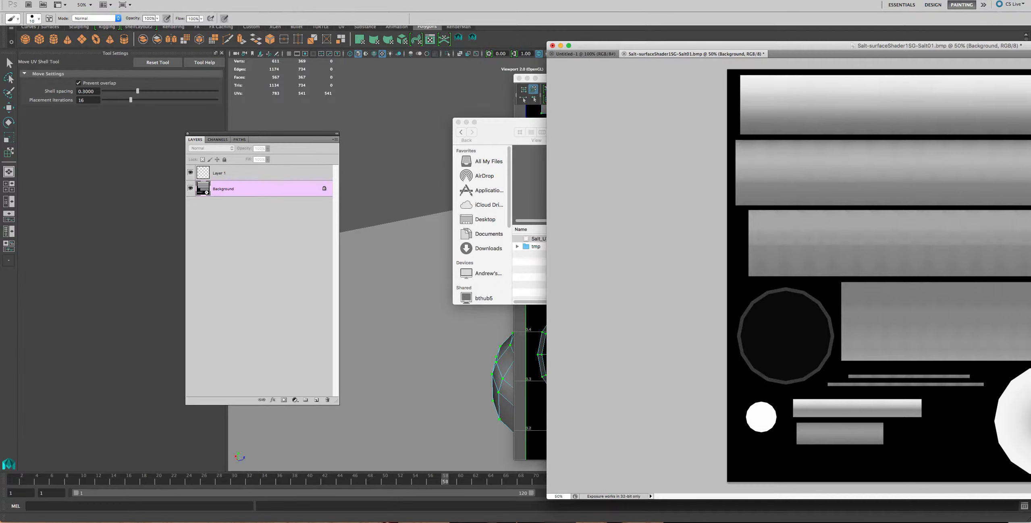
pyautogui.moveTo(532, 245); pyautogui.dragTo(761, 244)
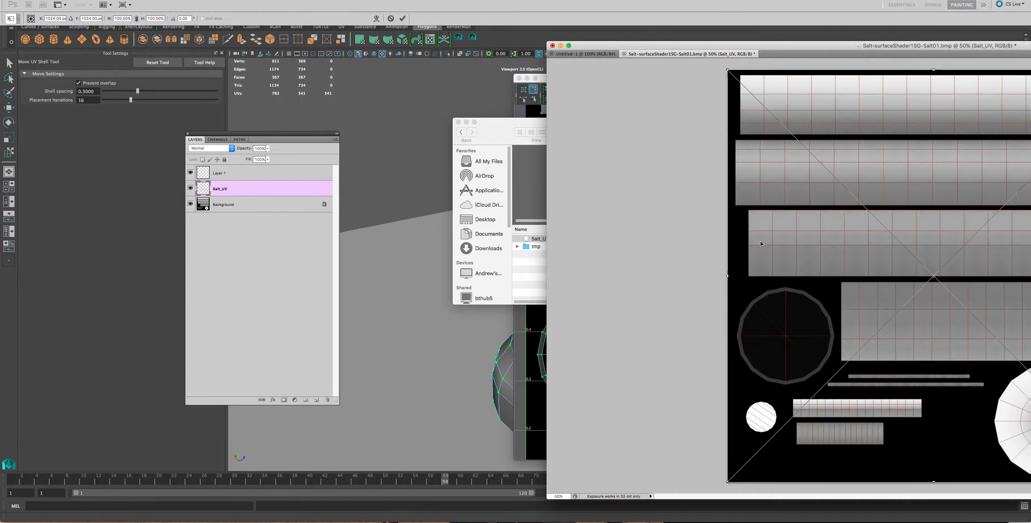
pyautogui.moveTo(812, 42); pyautogui.dragTo(460, 27)
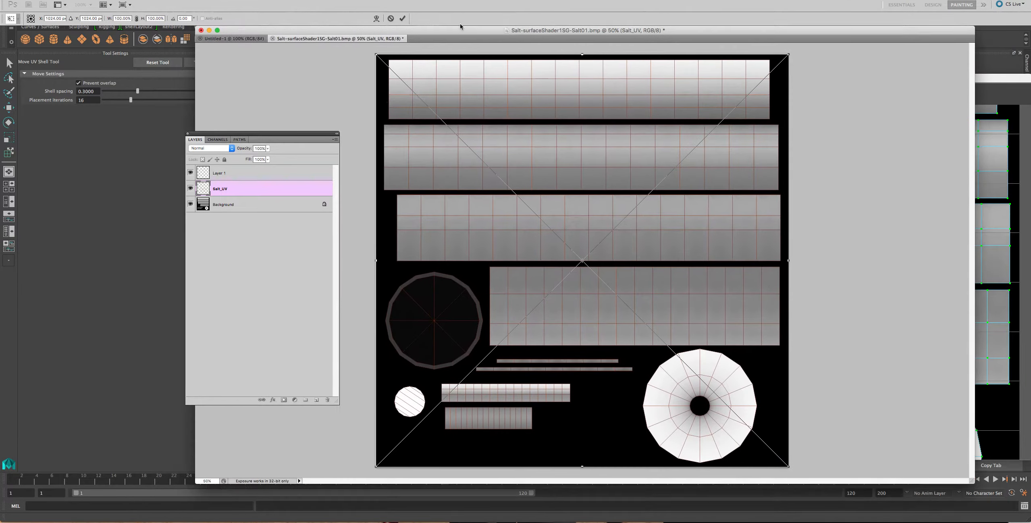
pyautogui.click(402, 18)
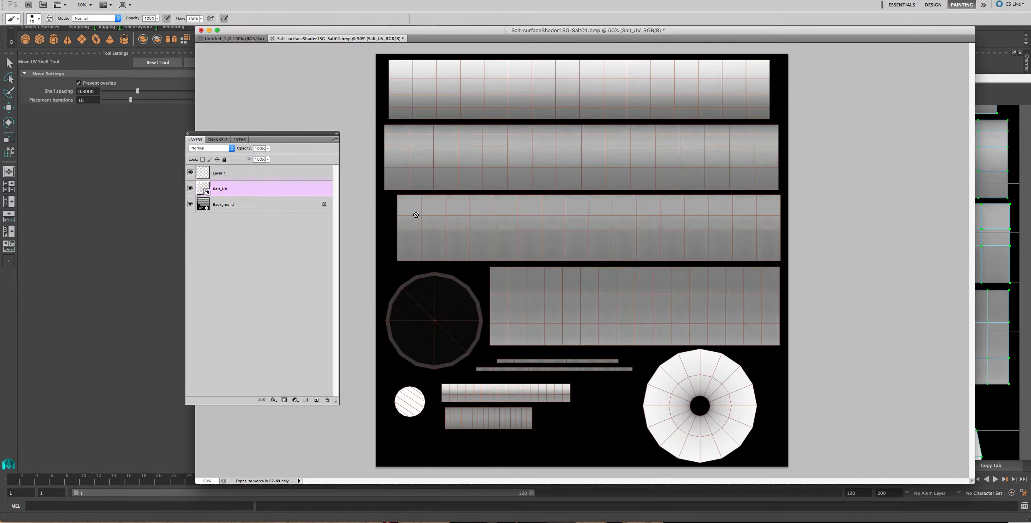
# - Select the empty area around the UV shells on the Salt_UV layer with the Magic Wand tool
pyautogui.click(237, 206)
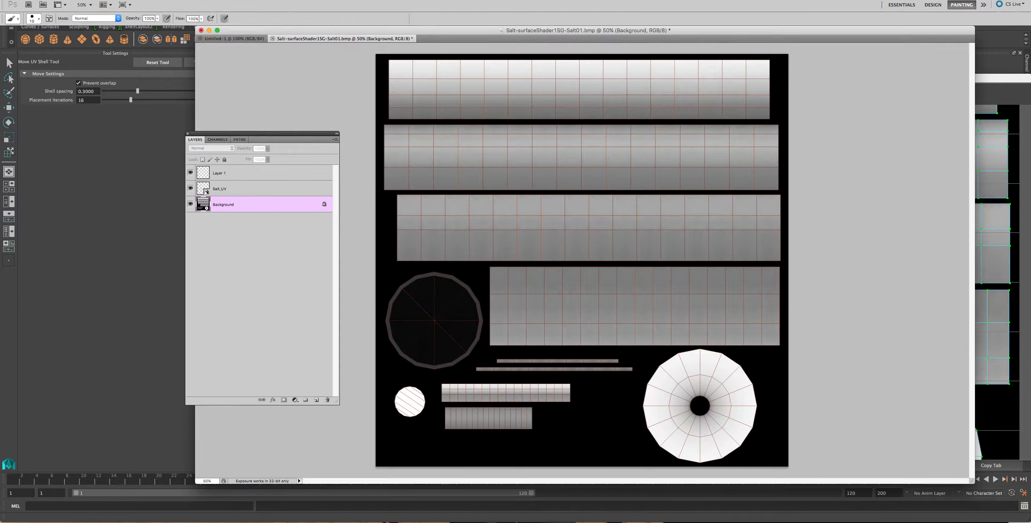
pyautogui.click(217, 189)
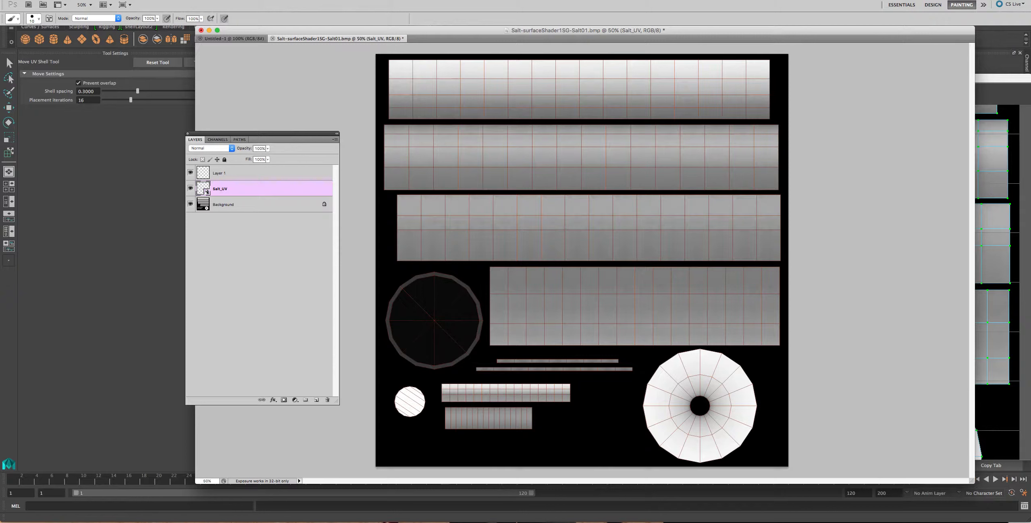
pyautogui.moveTo(1, 115); pyautogui.dragTo(266, 205)
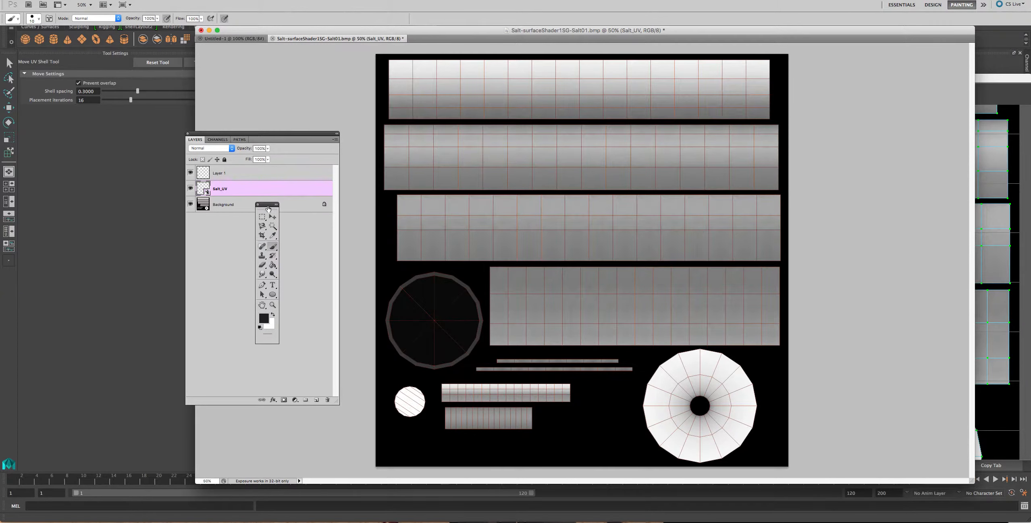
pyautogui.click(272, 227)
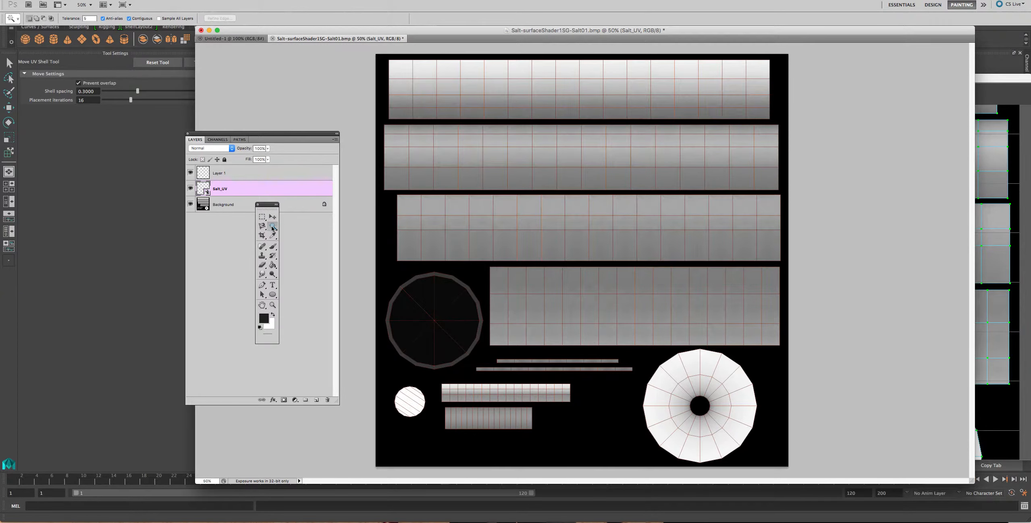
pyautogui.click(272, 228)
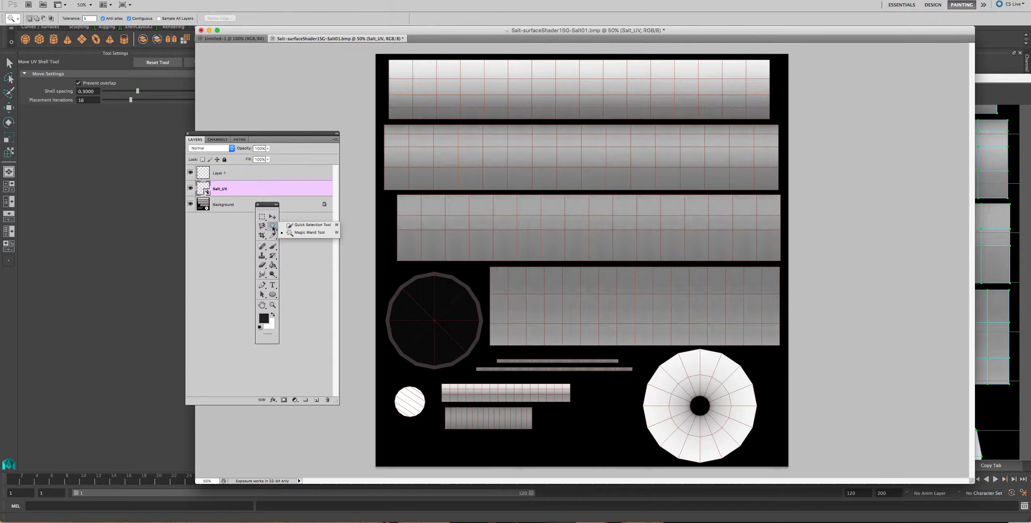
pyautogui.click(310, 233)
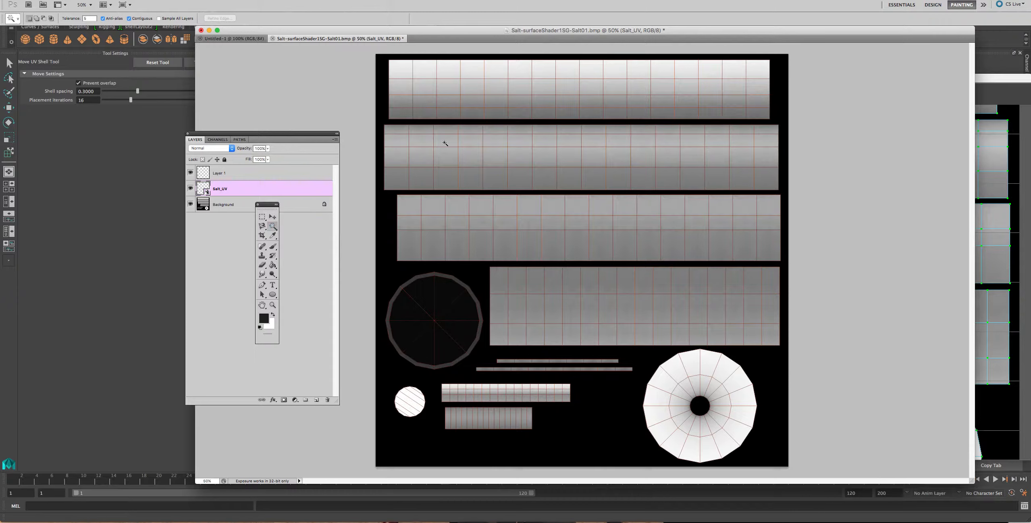
pyautogui.click(781, 83)
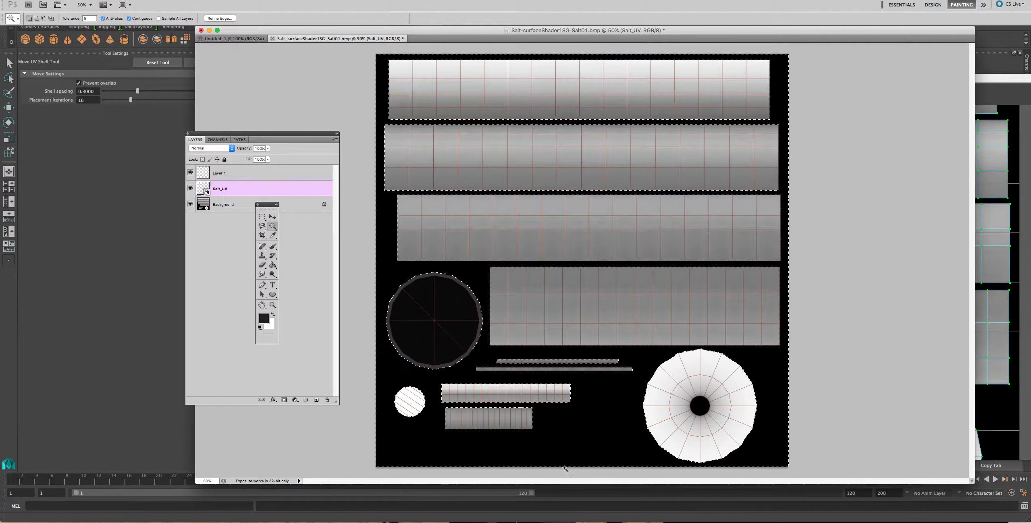
# - Convert the Background into a regular layer named Layer 0 and delete its selected black area around the shells
pyautogui.moveTo(262, 133); pyautogui.dragTo(318, 165)
pyautogui.doubleClick(321, 237)
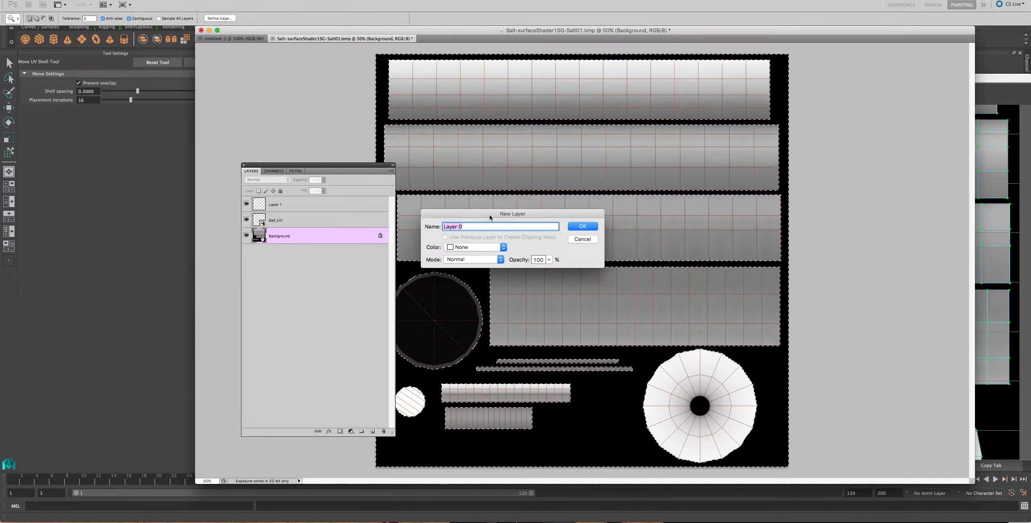
pyautogui.click(580, 229)
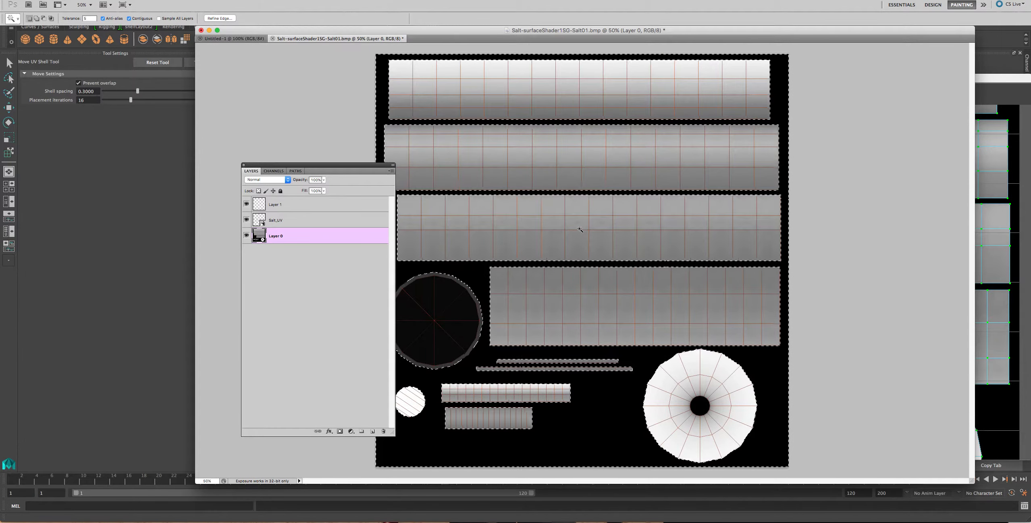
pyautogui.press('Delete')
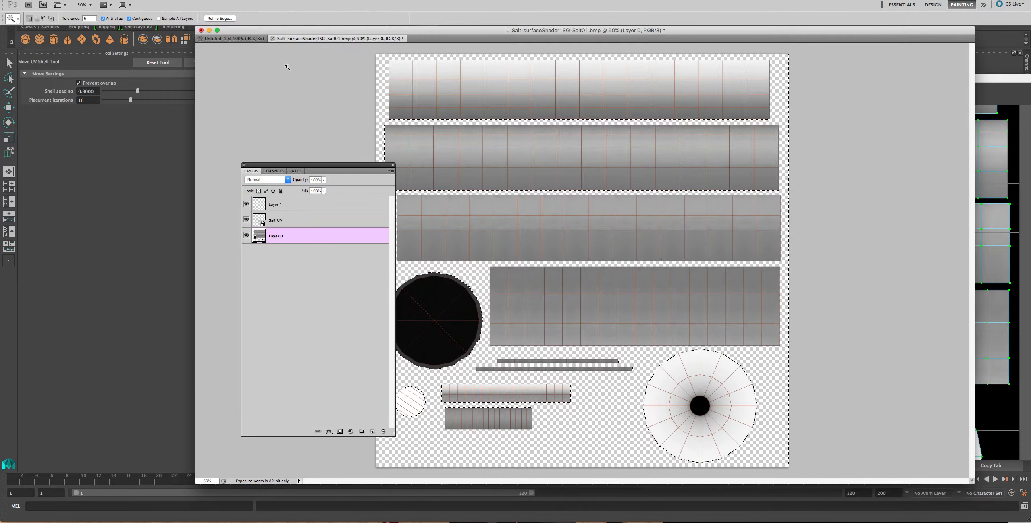
# - Expand the selection by 2 pixels to trim the shell edges on Layer 0, and deselect
pyautogui.click(170, 0)
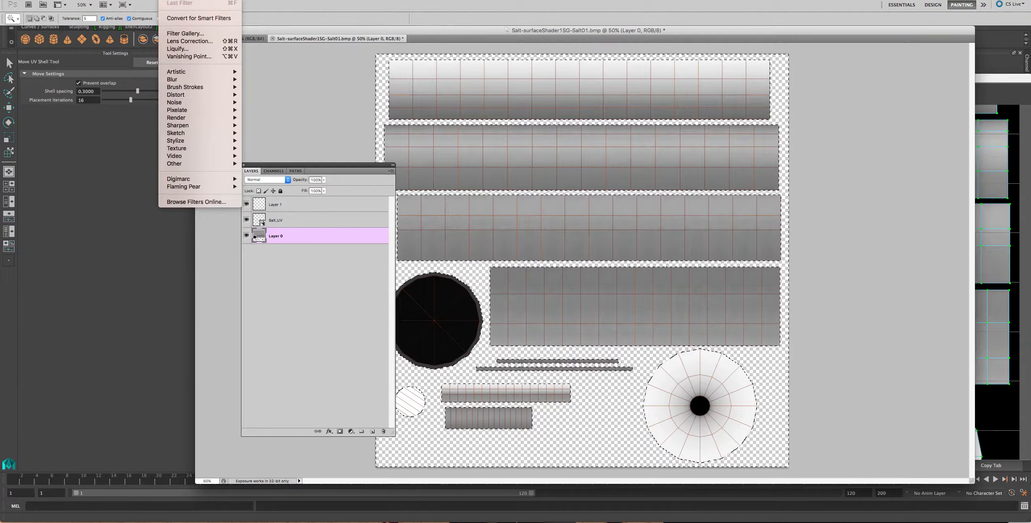
pyautogui.moveTo(145, 0)
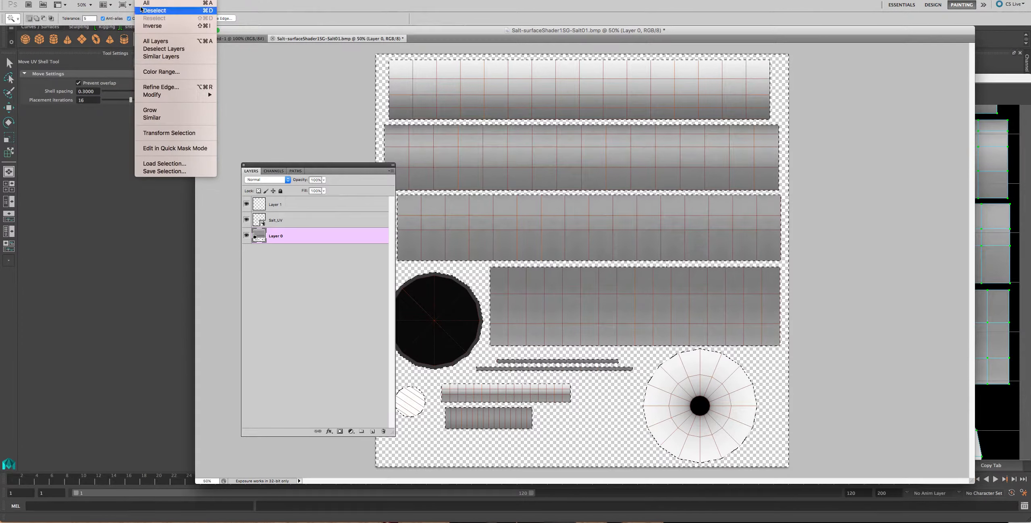
pyautogui.moveTo(142, 97)
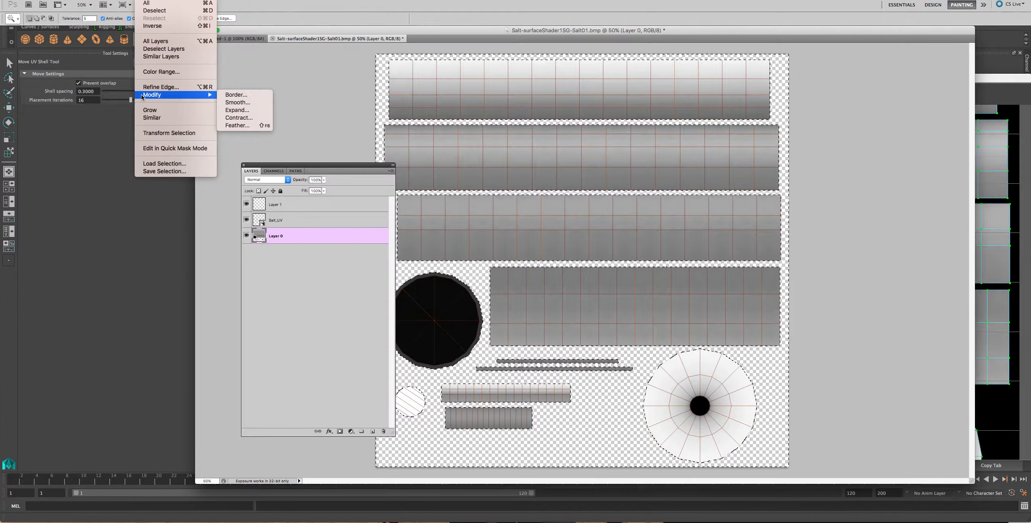
pyautogui.click(230, 110)
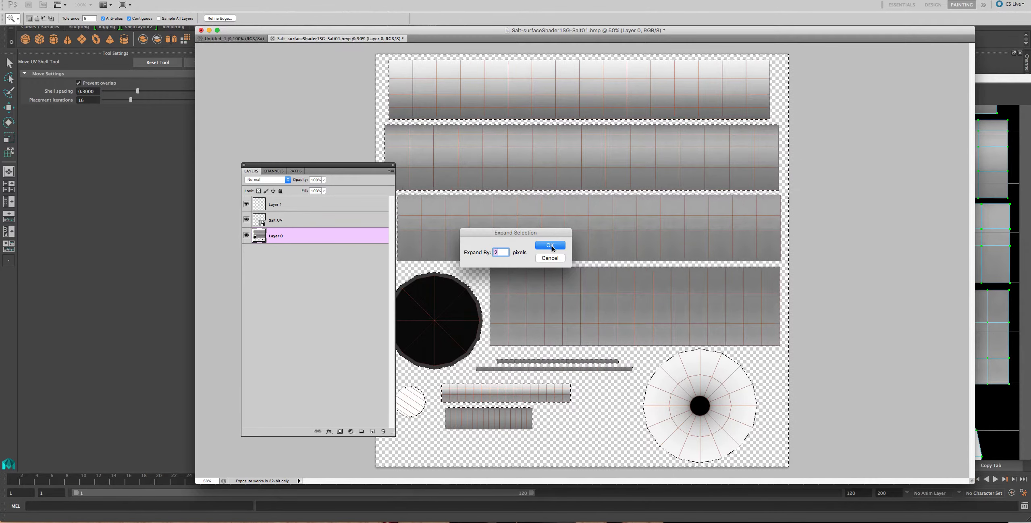
pyautogui.click(551, 244)
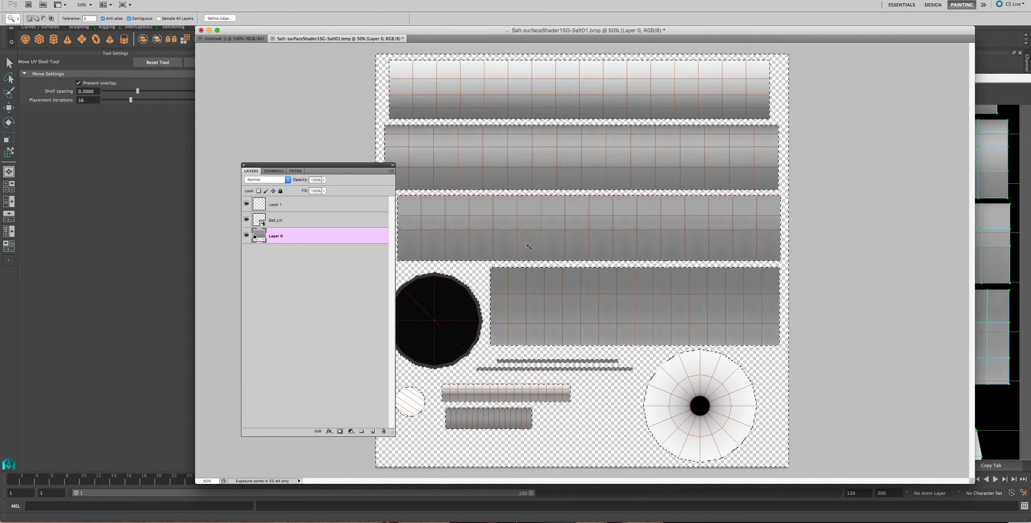
pyautogui.press('super+d')
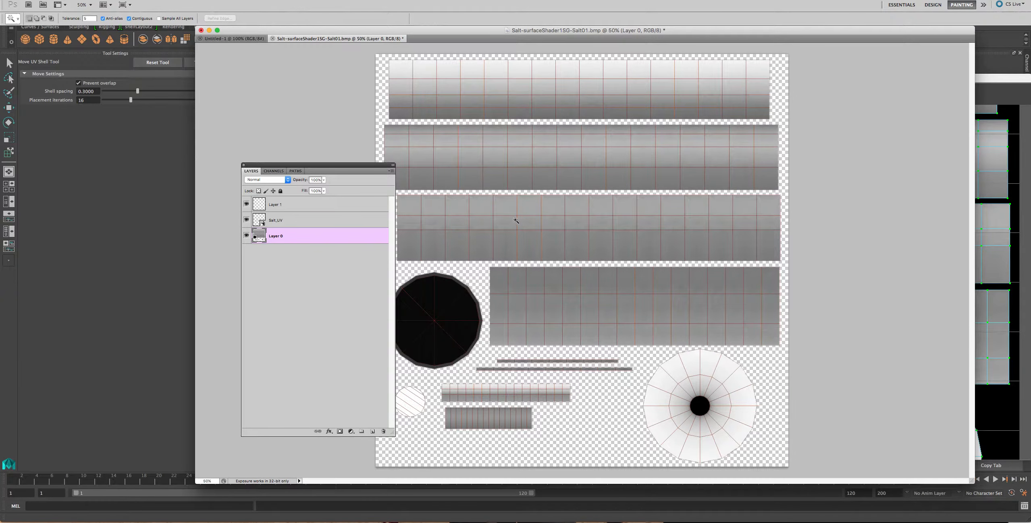
# - Hide the Salt_UV layer and move the layer list clear of the texture
pyautogui.click(246, 220)
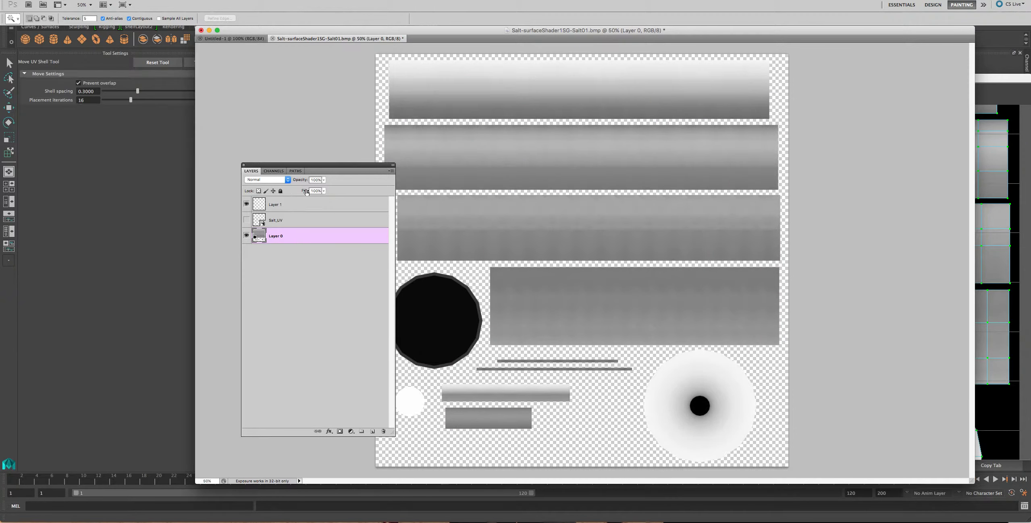
pyautogui.moveTo(320, 173); pyautogui.dragTo(220, 199)
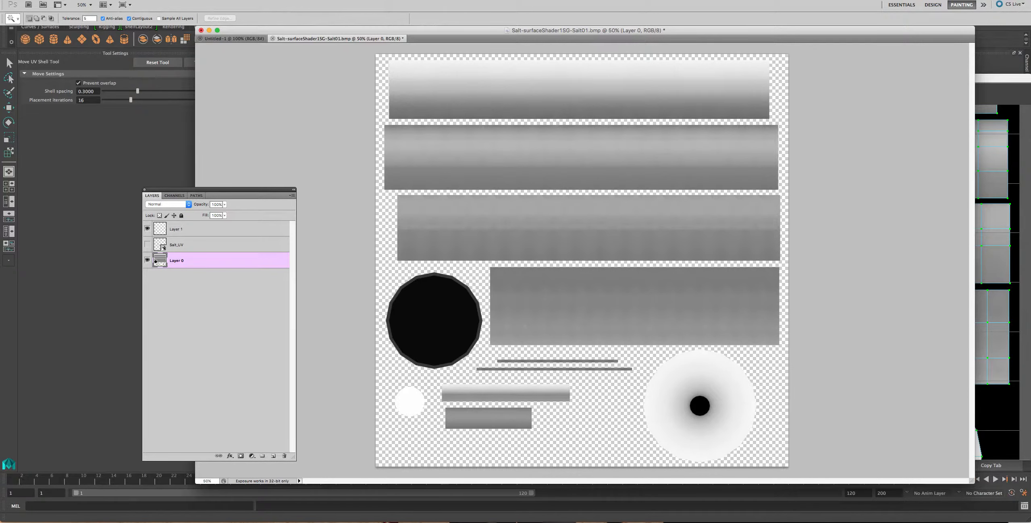
pyautogui.moveTo(361, 32)
pyautogui.mouseDown()
pyautogui.moveTo(373, 27)
pyautogui.moveTo(365, 38)
pyautogui.mouseUp()
# - Look through the Flaming Pear filters for Solidify C and select the transparent area around the shells on Layer 0 with the Magic Wand
pyautogui.click(184, 0)
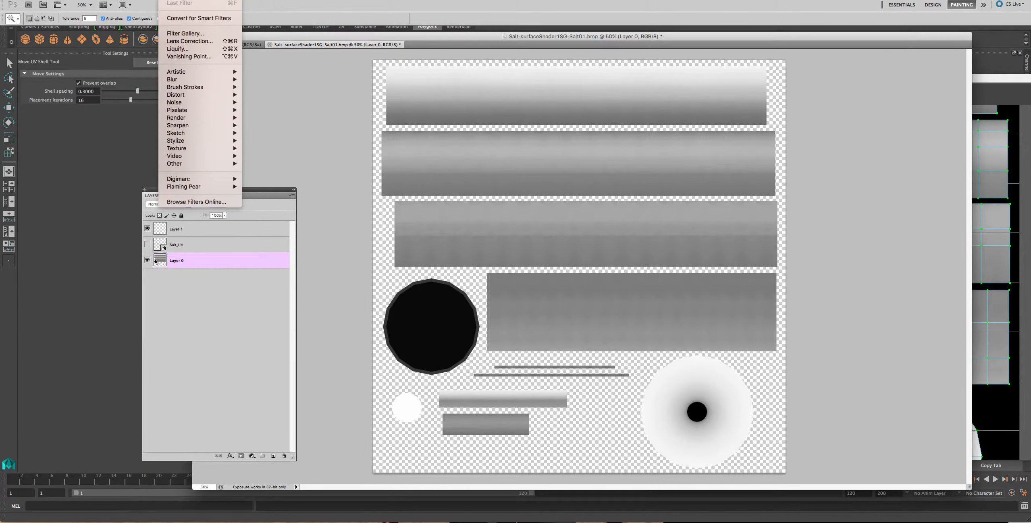
pyautogui.moveTo(145, 0)
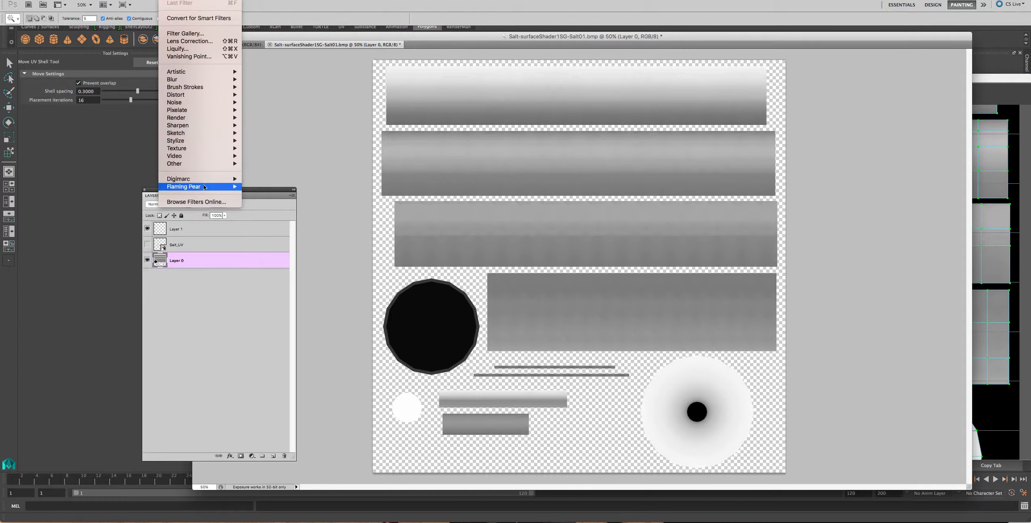
pyautogui.moveTo(204, 187)
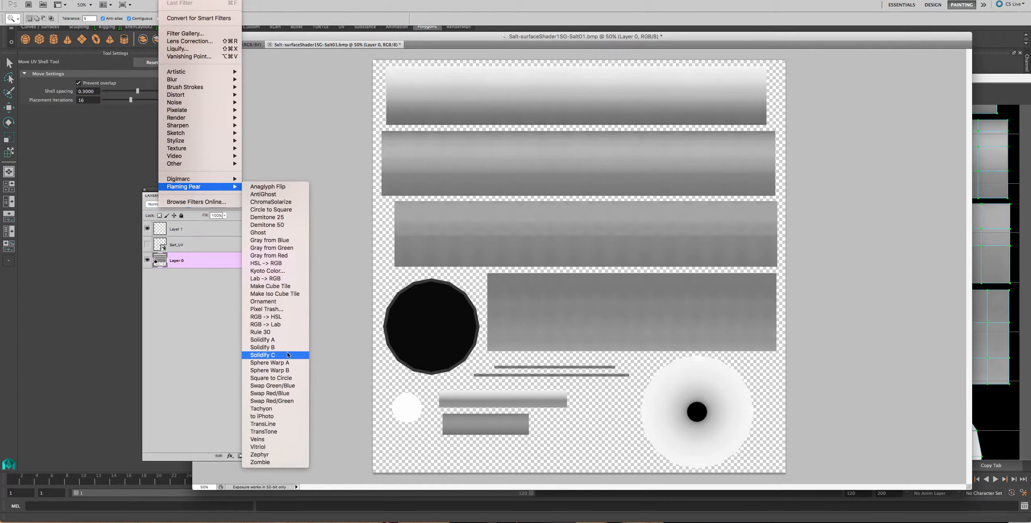
pyautogui.click(371, 299)
pyautogui.click(373, 397)
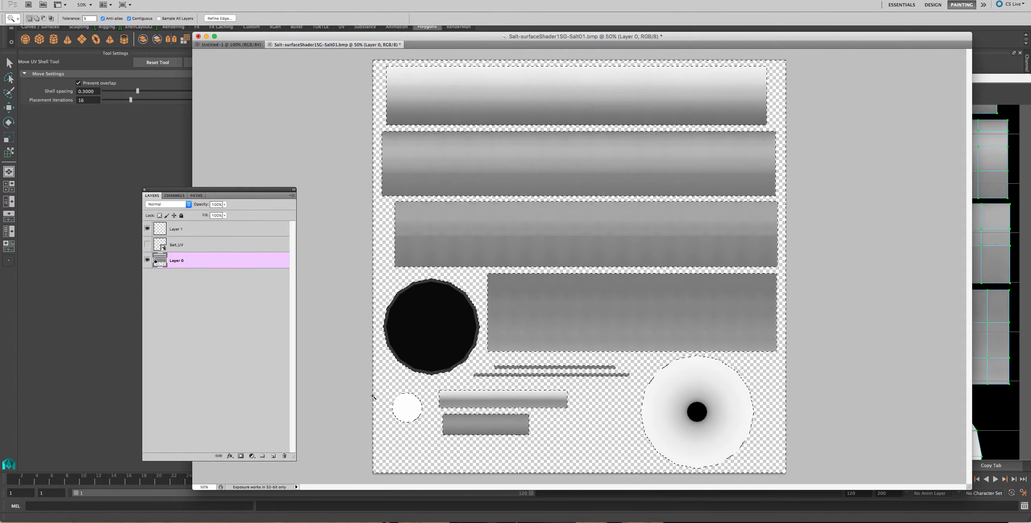
# - Select the transparent area around the shells on Layer 0, fill it with the Flaming Pear Solidify filter, and deselect
pyautogui.press('super+d')
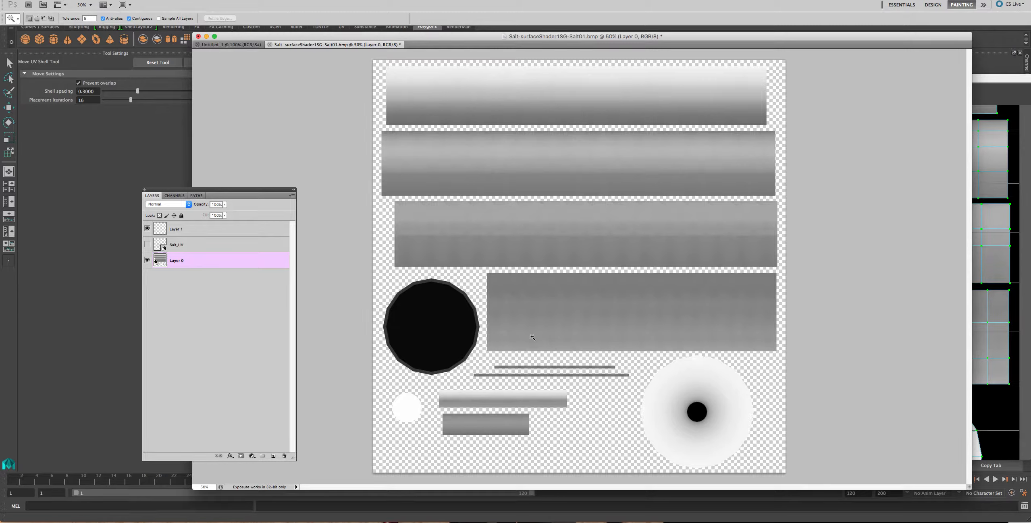
pyautogui.click(477, 275)
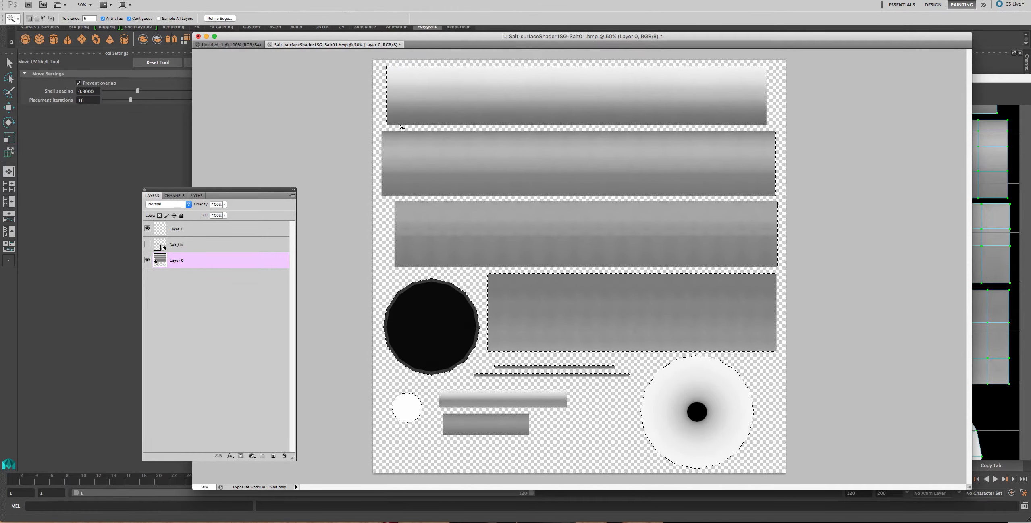
pyautogui.click(169, 0)
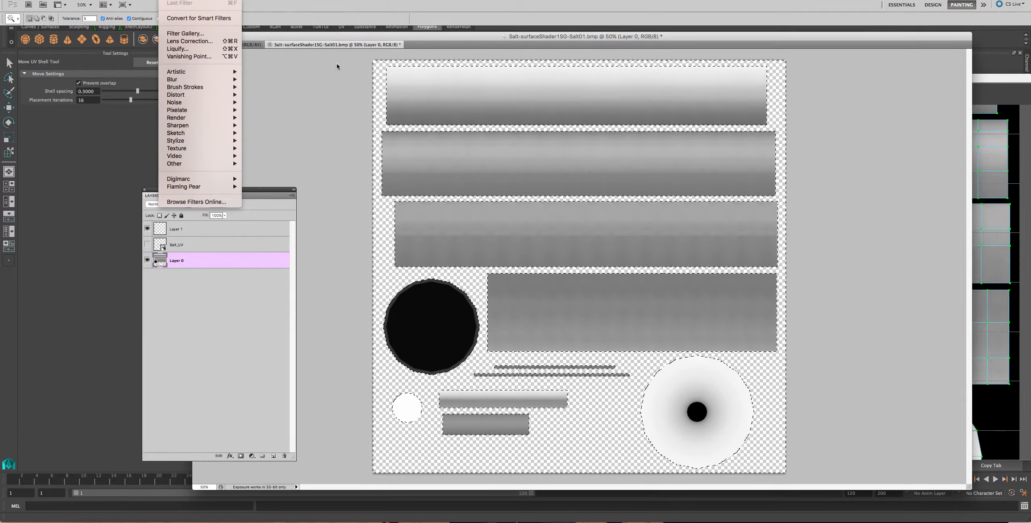
pyautogui.moveTo(213, 187)
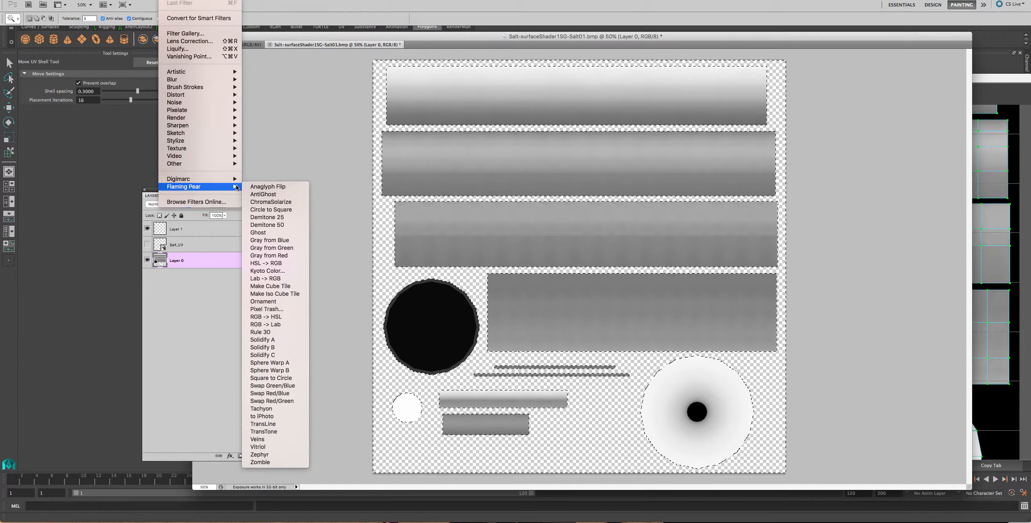
pyautogui.click(277, 348)
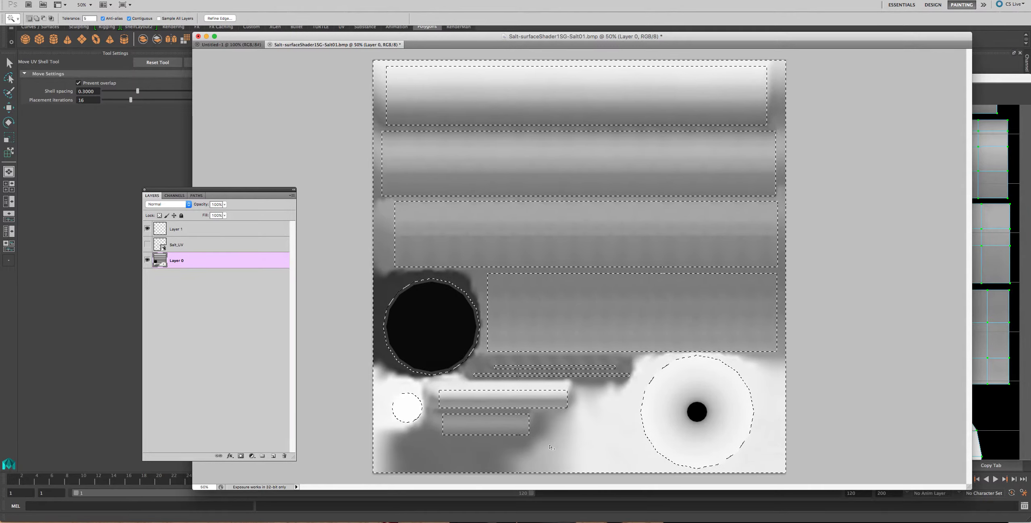
pyautogui.press('super+d')
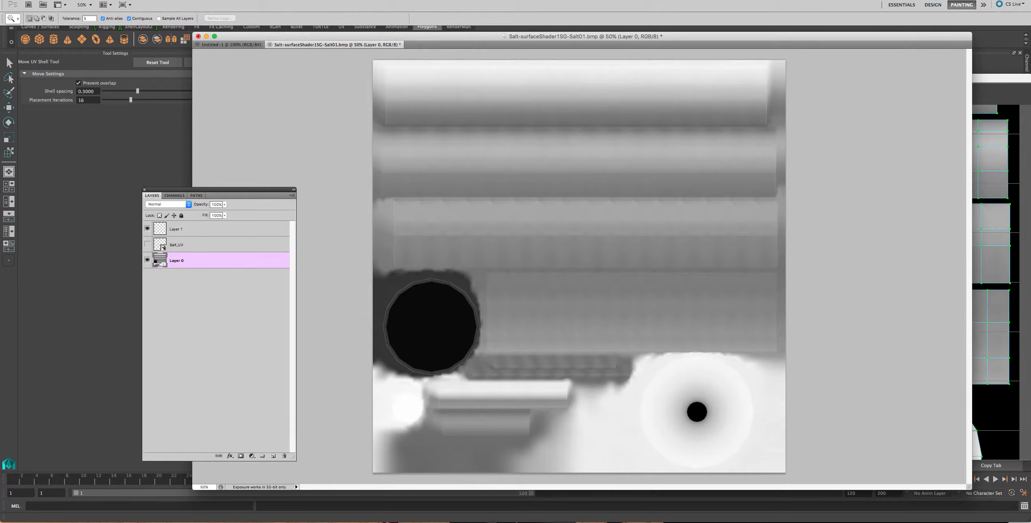
# - Start saving the padded texture as a new file in the images folder of the Salt_Despenser project
pyautogui.click(64, 0)
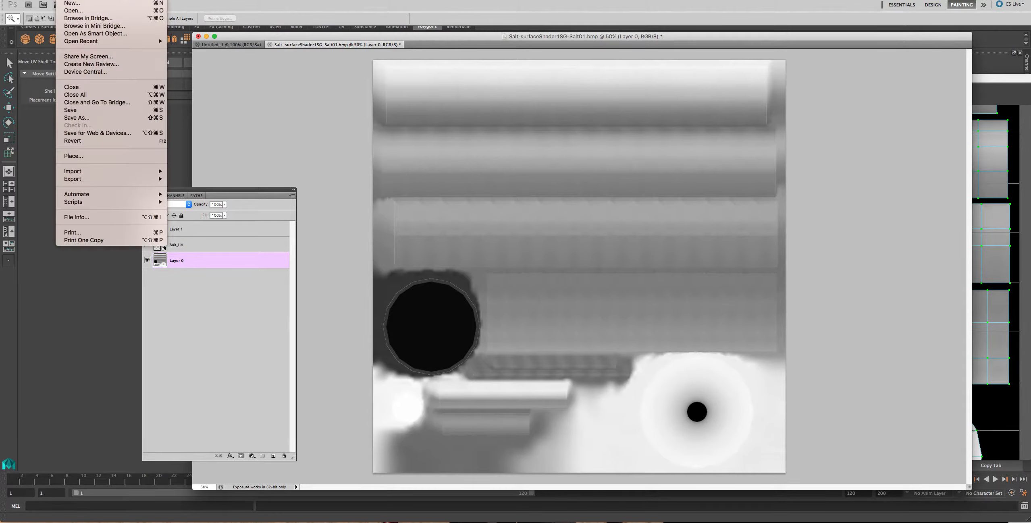
pyautogui.click(83, 118)
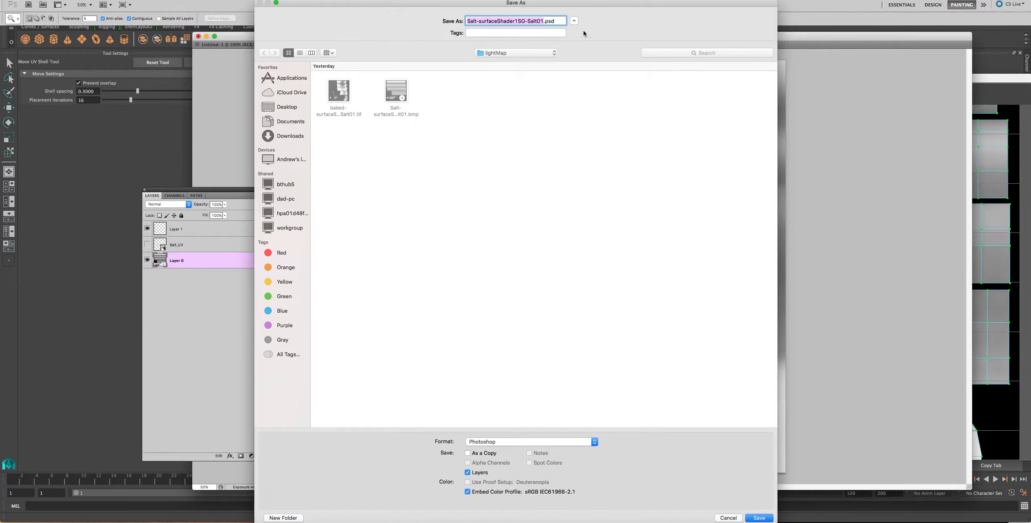
pyautogui.click(573, 21)
pyautogui.click(574, 21)
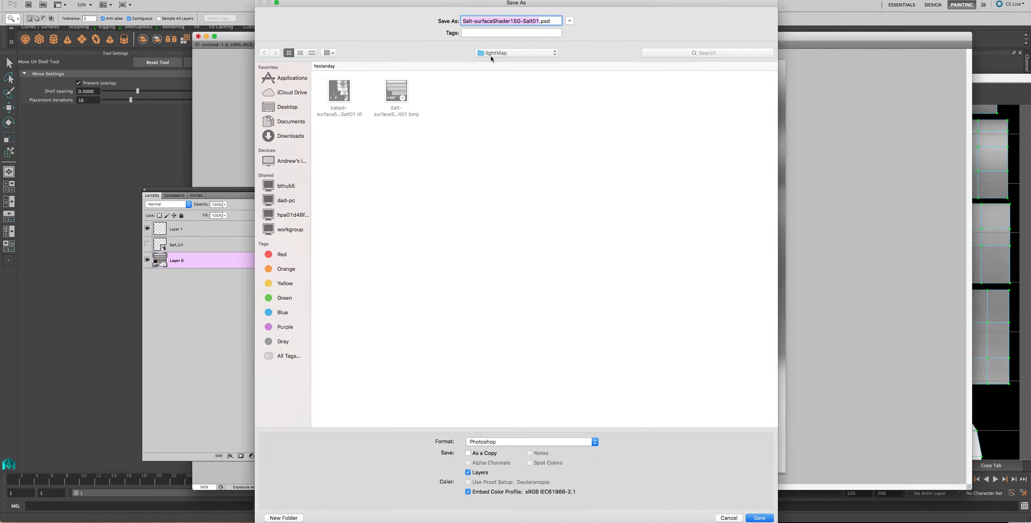
pyautogui.click(491, 56)
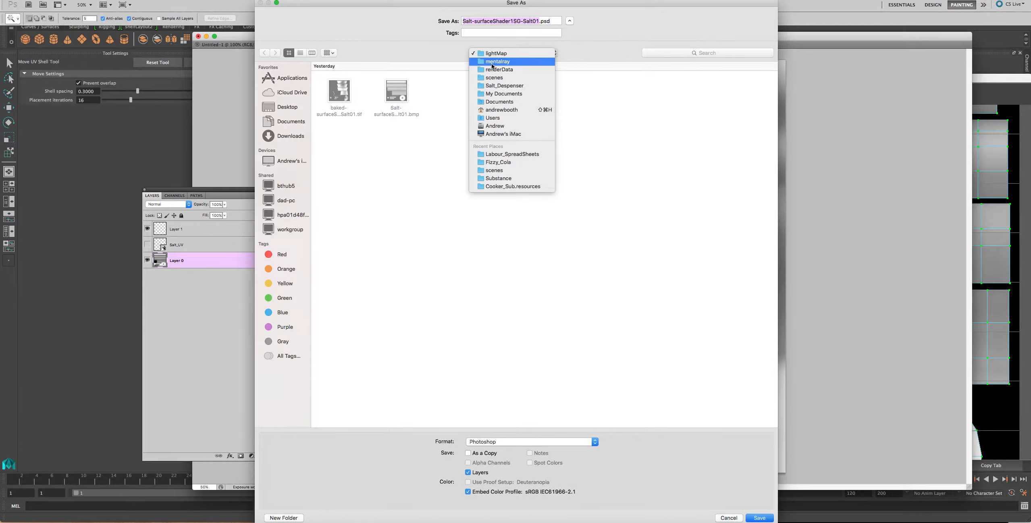
pyautogui.click(494, 86)
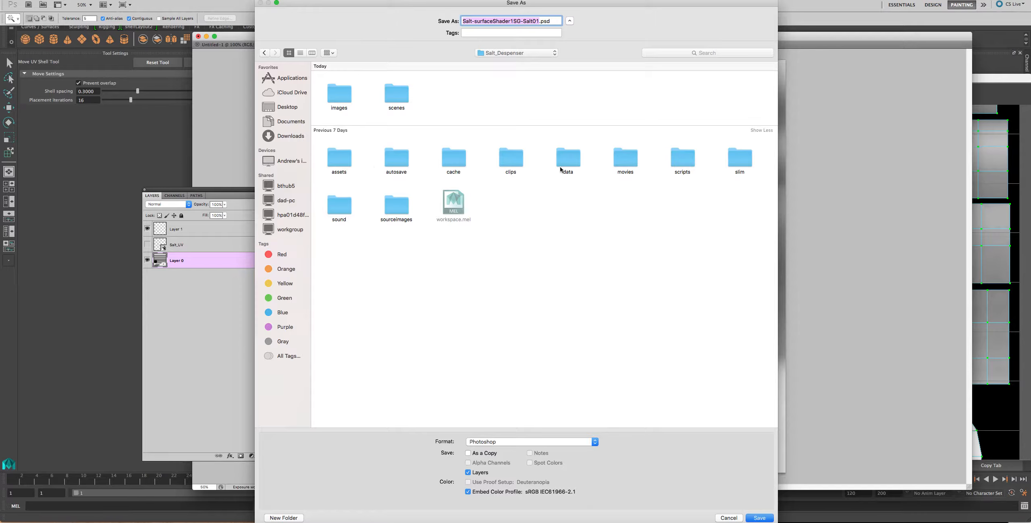
pyautogui.doubleClick(339, 94)
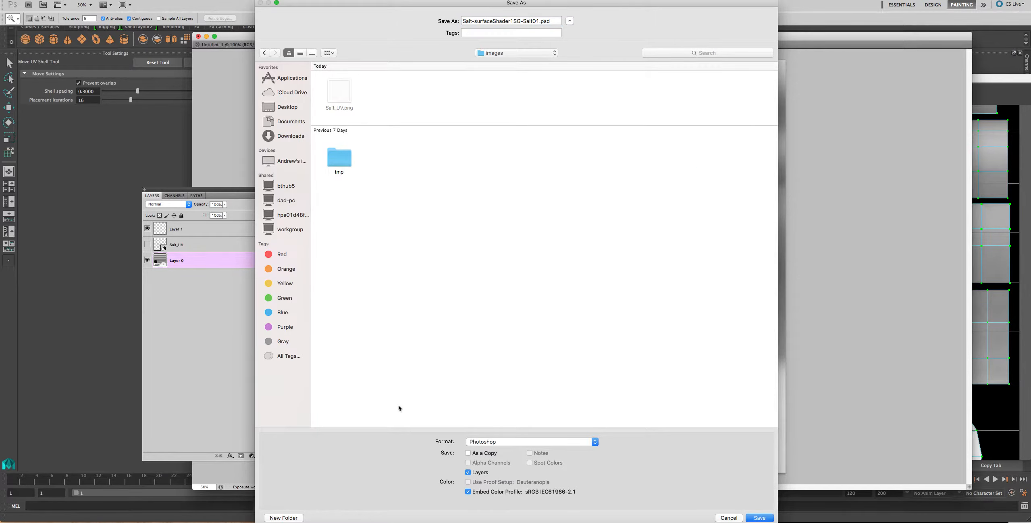
# - Replace the suggested file name with SaltOcc
pyautogui.click(467, 21)
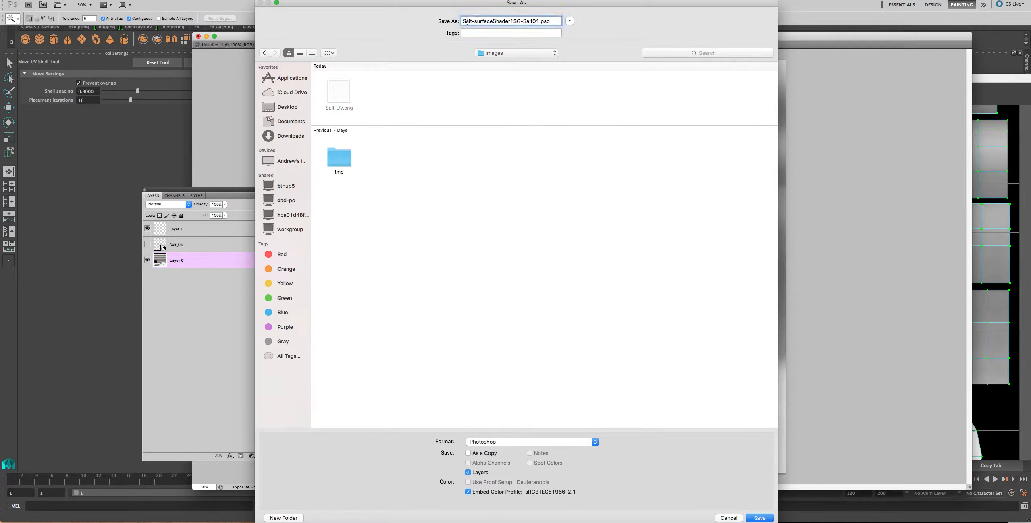
pyautogui.tripleClick(468, 24)
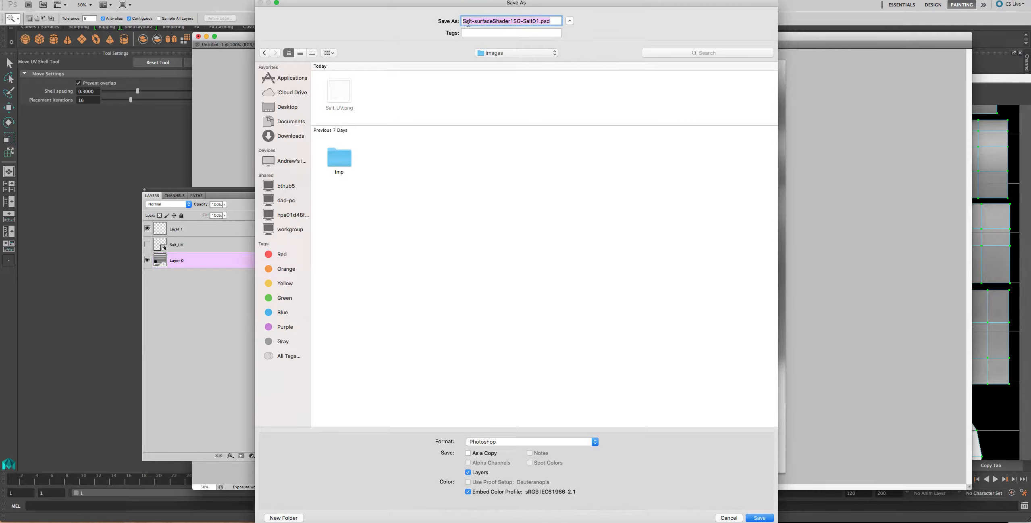
pyautogui.write('Salt')
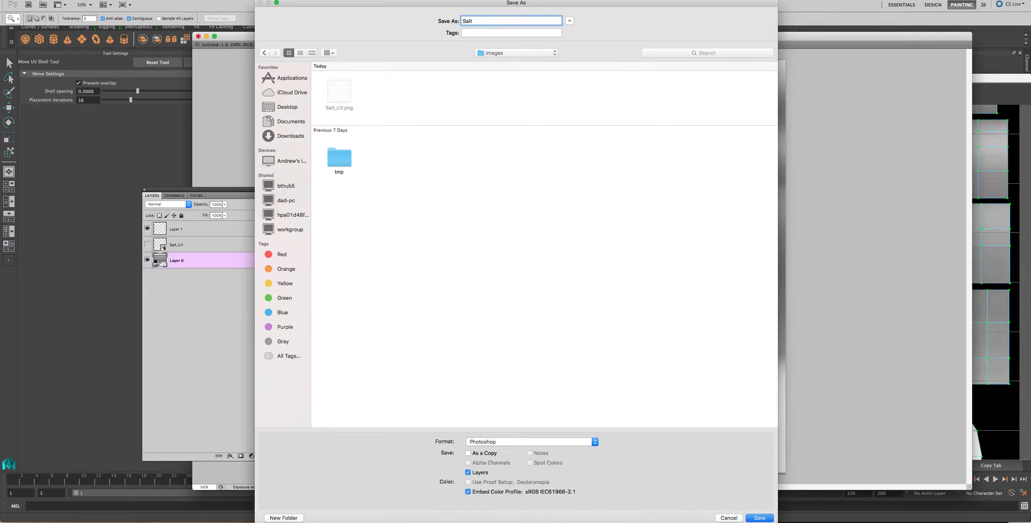
pyautogui.write('OCC')
pyautogui.press('BackSpace')
pyautogui.press('BackSpace')
pyautogui.press('BackSpace')
pyautogui.write('Occ')
pyautogui.click(482, 444)
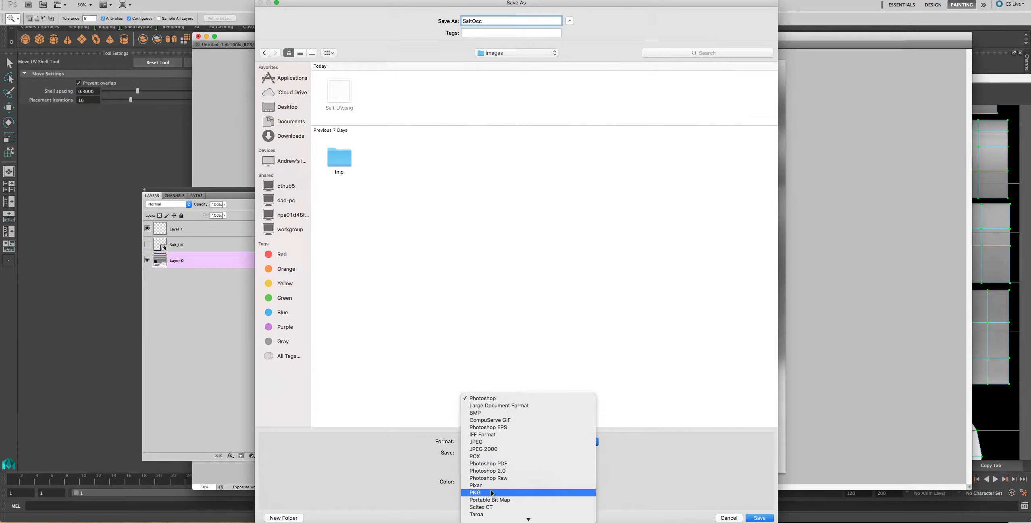
pyautogui.click(491, 493)
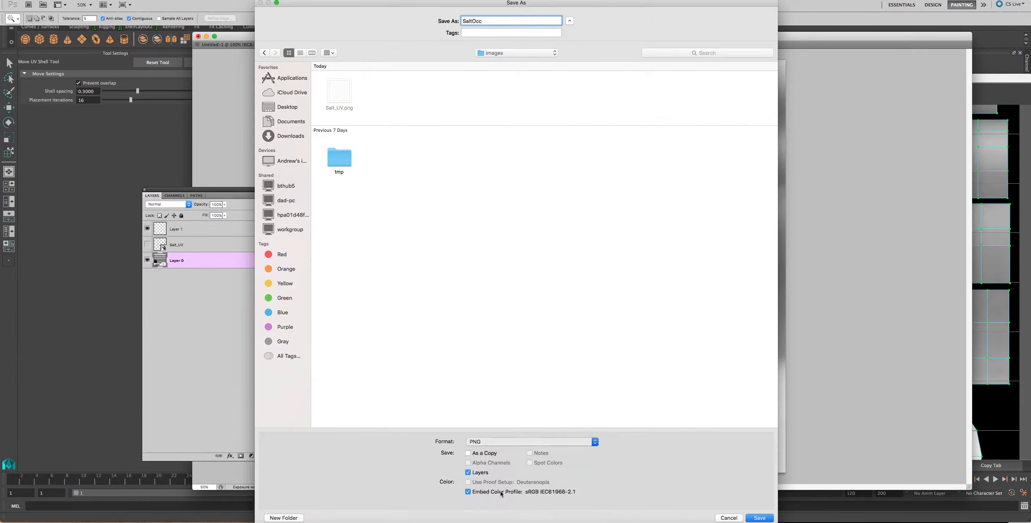
pyautogui.click(759, 517)
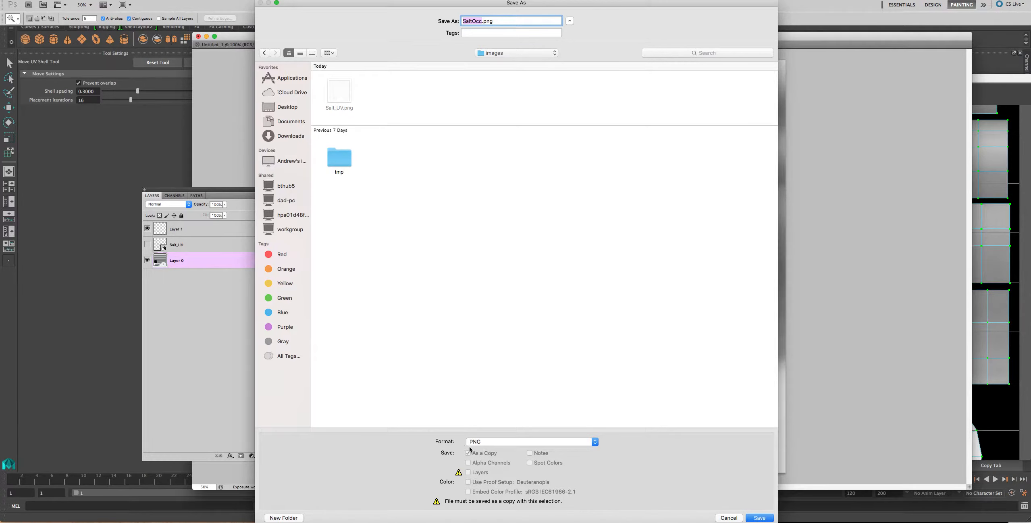
# - Set the file format to BMP and save the copy with 32 Bit depth
pyautogui.click(481, 443)
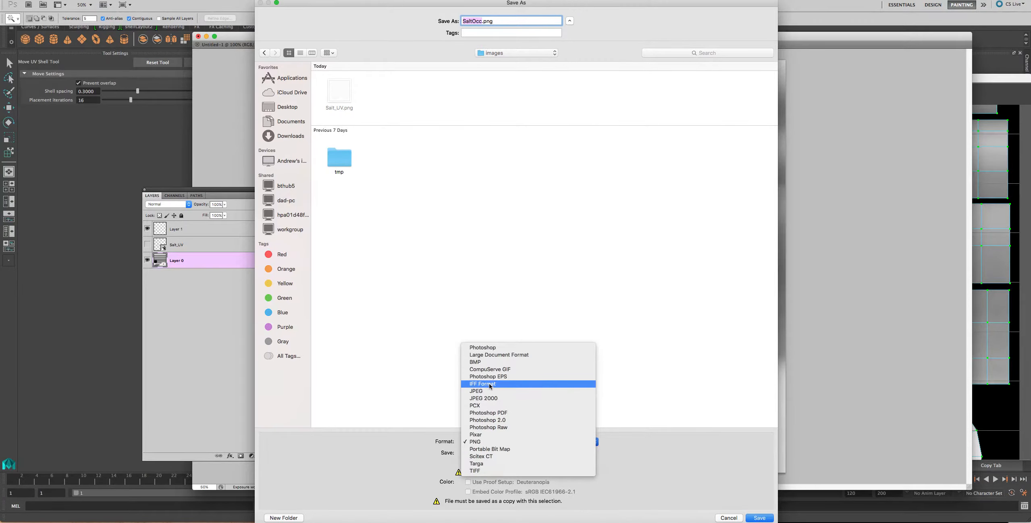
pyautogui.click(483, 362)
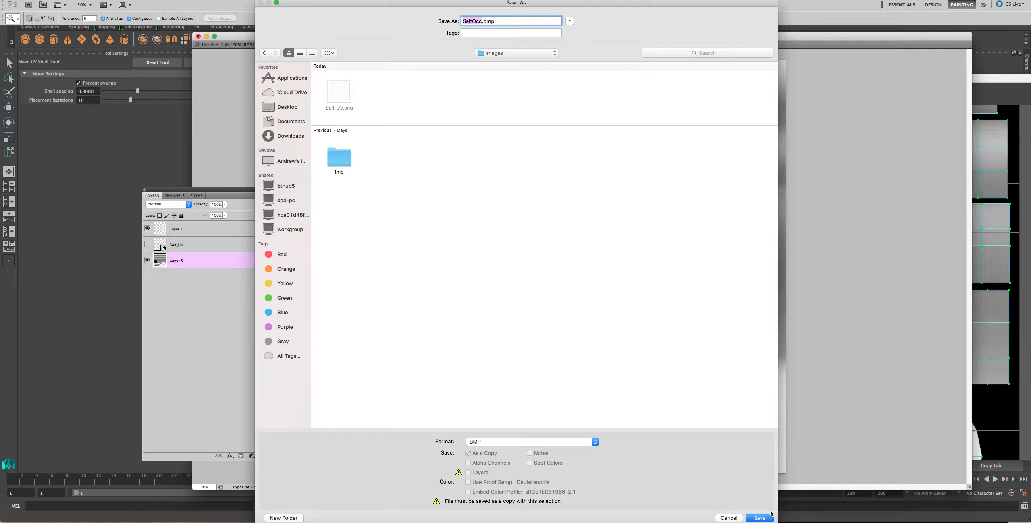
pyautogui.click(752, 519)
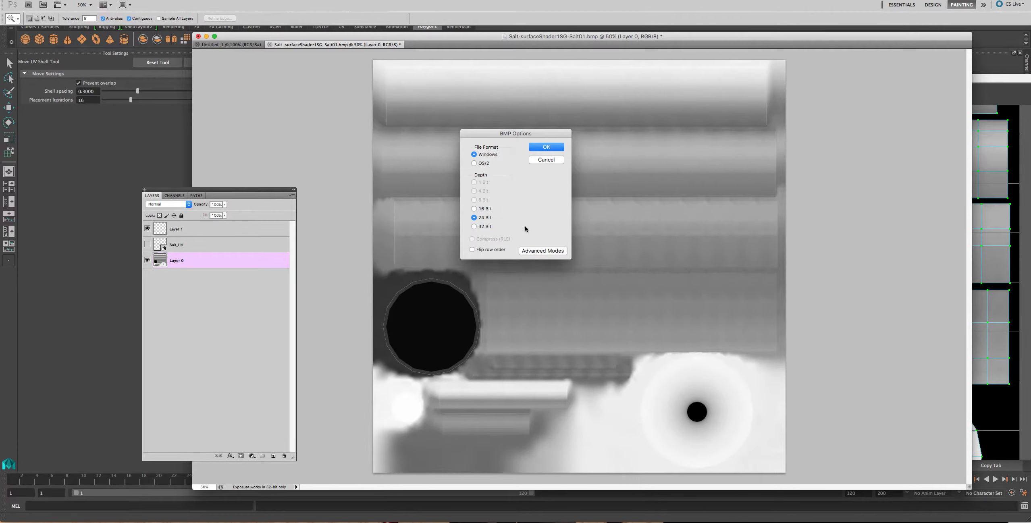
pyautogui.click(475, 209)
pyautogui.click(474, 226)
pyautogui.click(540, 147)
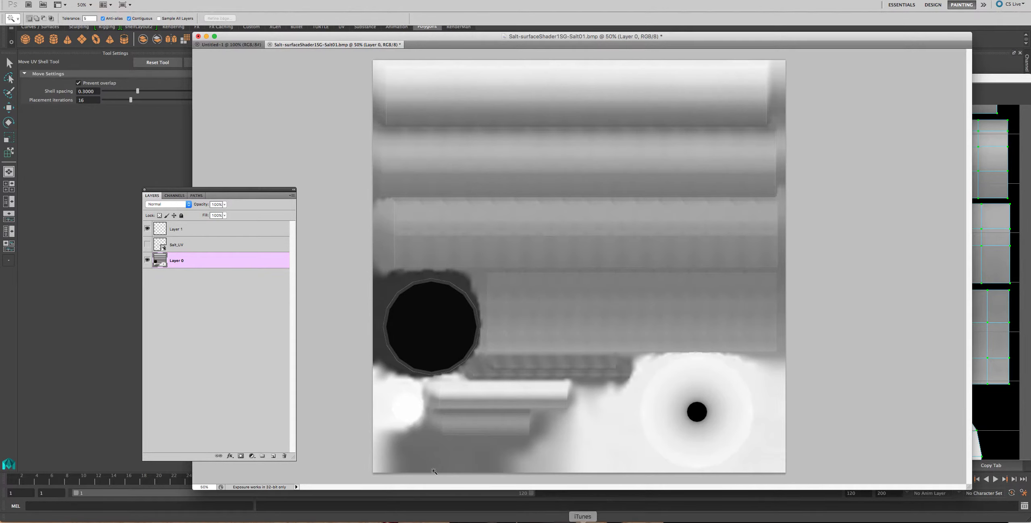
# - Switch to Maya, select a face on the salt dispenser's upper body, and close the UV Editor
pyautogui.click(105, 404)
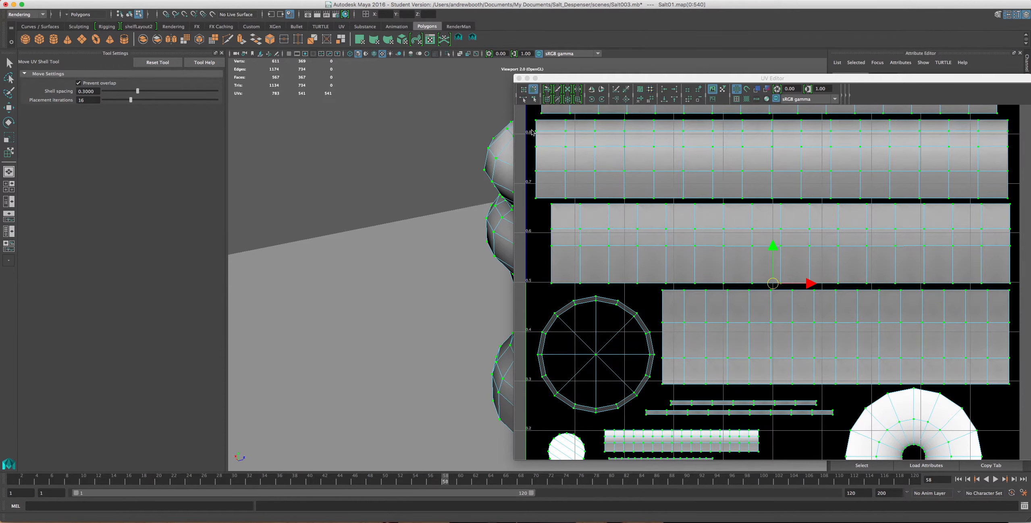
pyautogui.moveTo(616, 80); pyautogui.dragTo(680, 211)
pyautogui.click(568, 161)
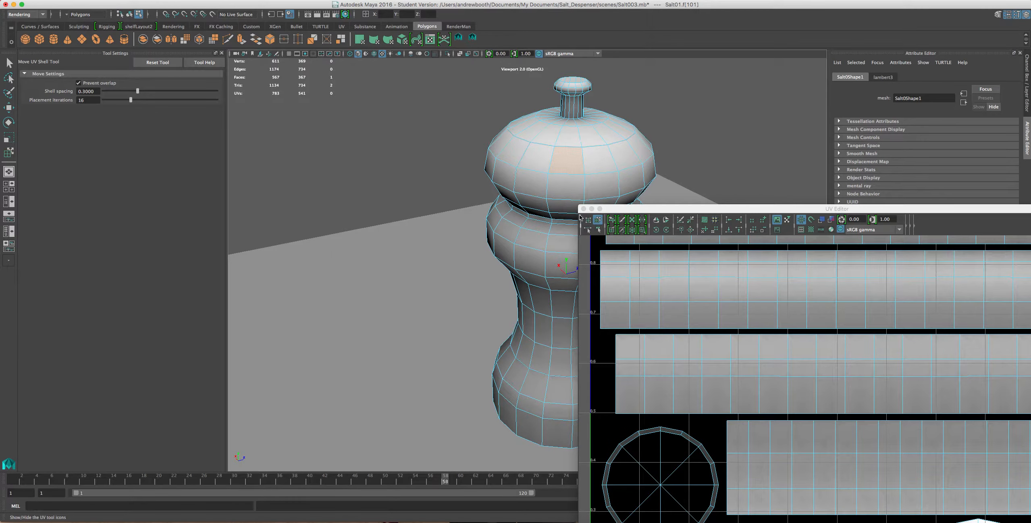
pyautogui.click(583, 209)
# - Replace the image of lambert3's color texture with SaltOcc.bmp from the Salt_Despenser images folder
pyautogui.click(883, 77)
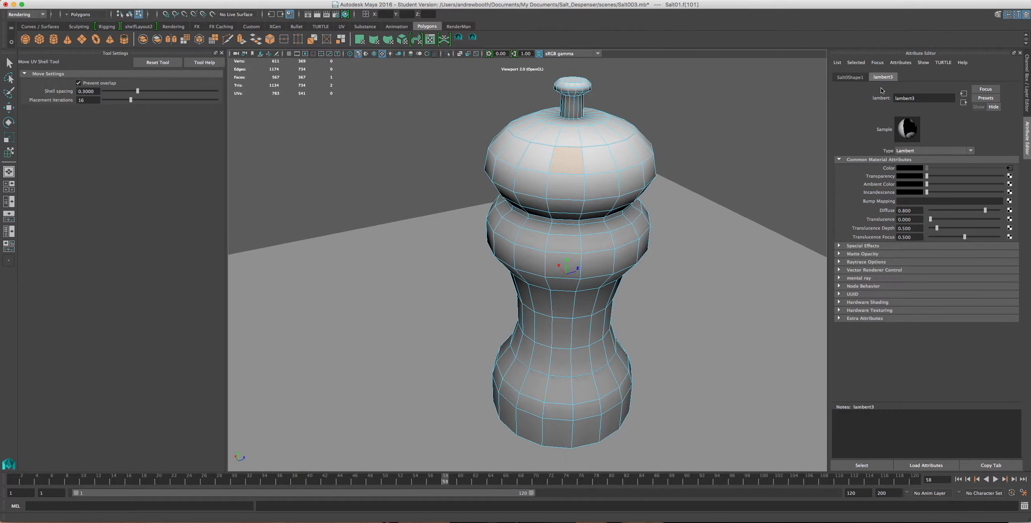
pyautogui.click(1010, 168)
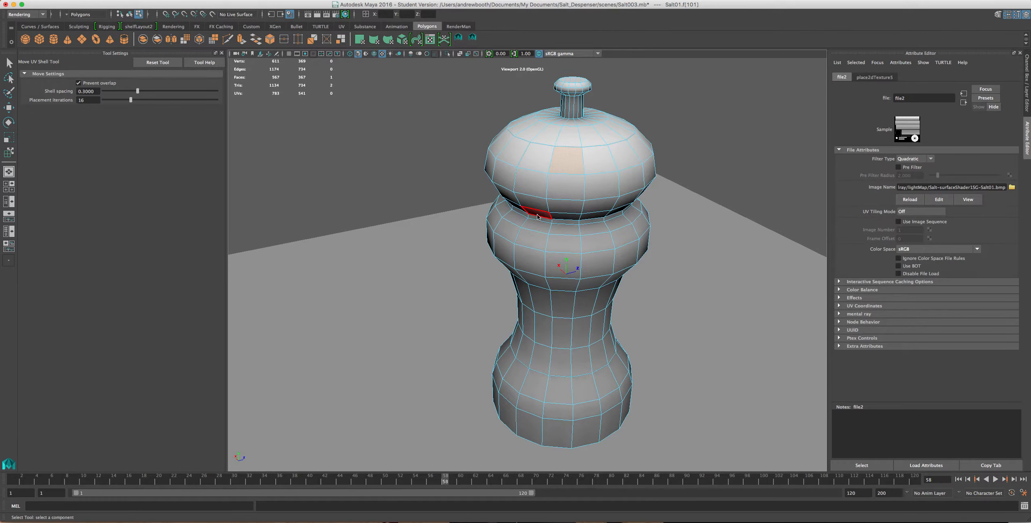
pyautogui.click(1012, 187)
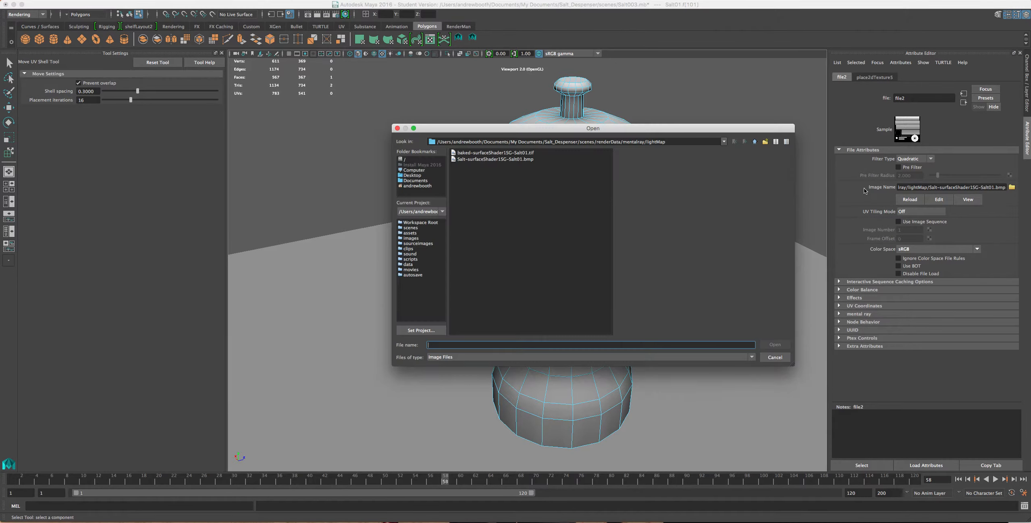
pyautogui.click(724, 142)
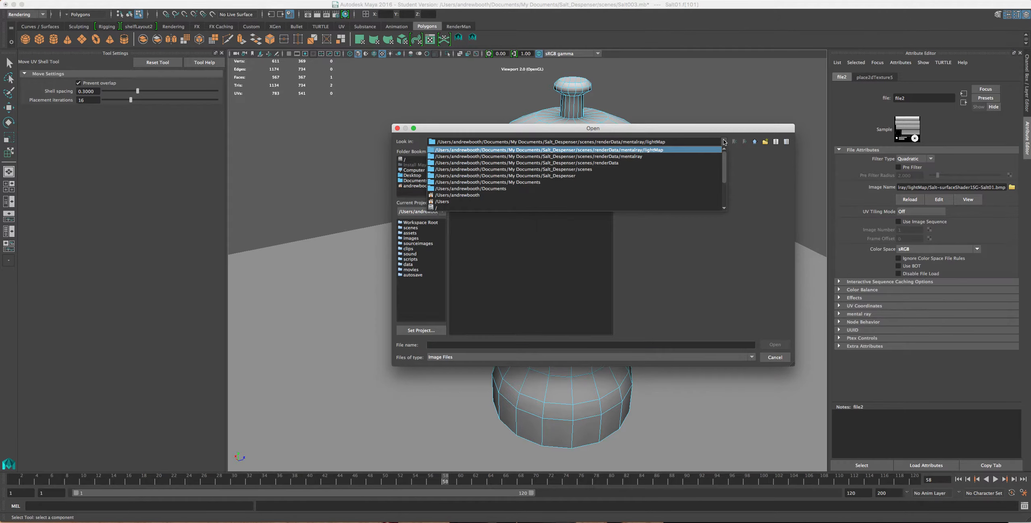
pyautogui.click(553, 175)
pyautogui.doubleClick(465, 185)
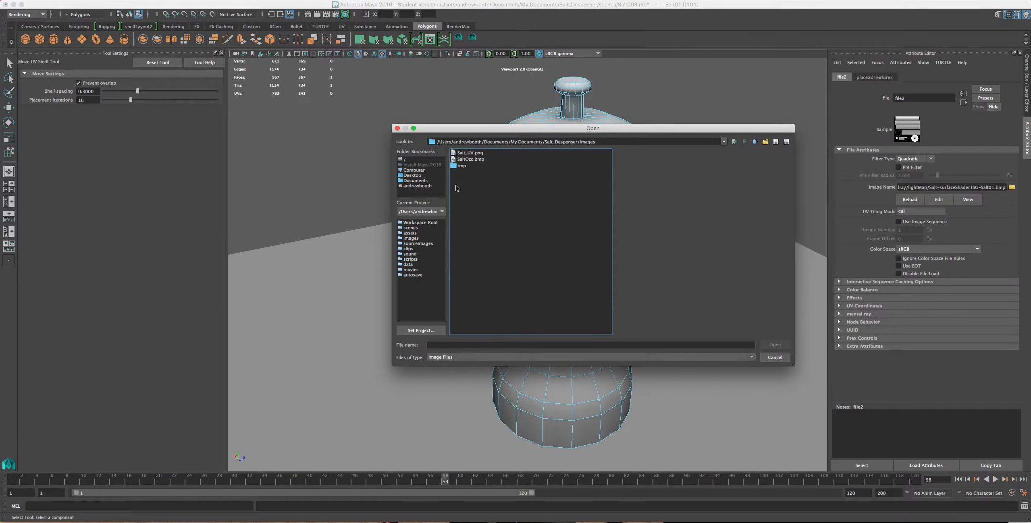
pyautogui.click(467, 159)
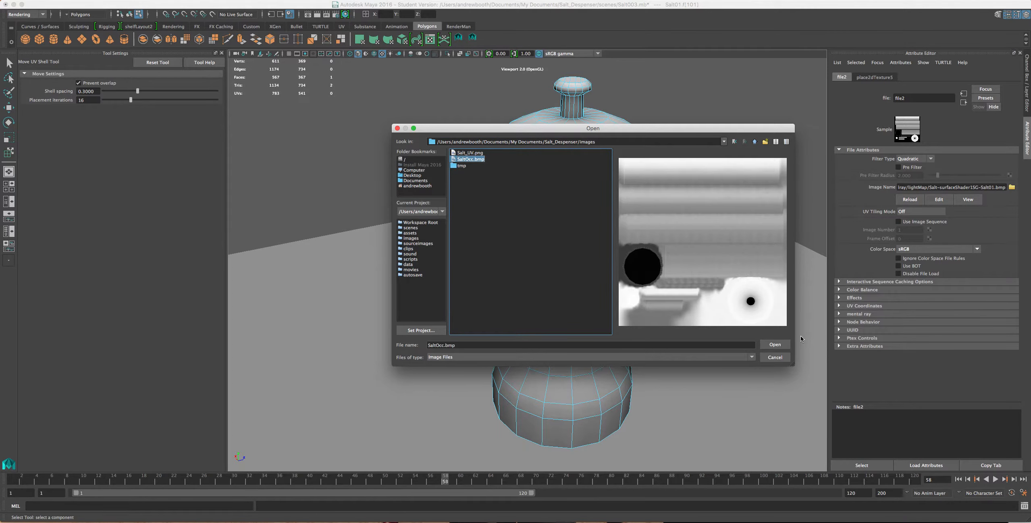
pyautogui.click(775, 345)
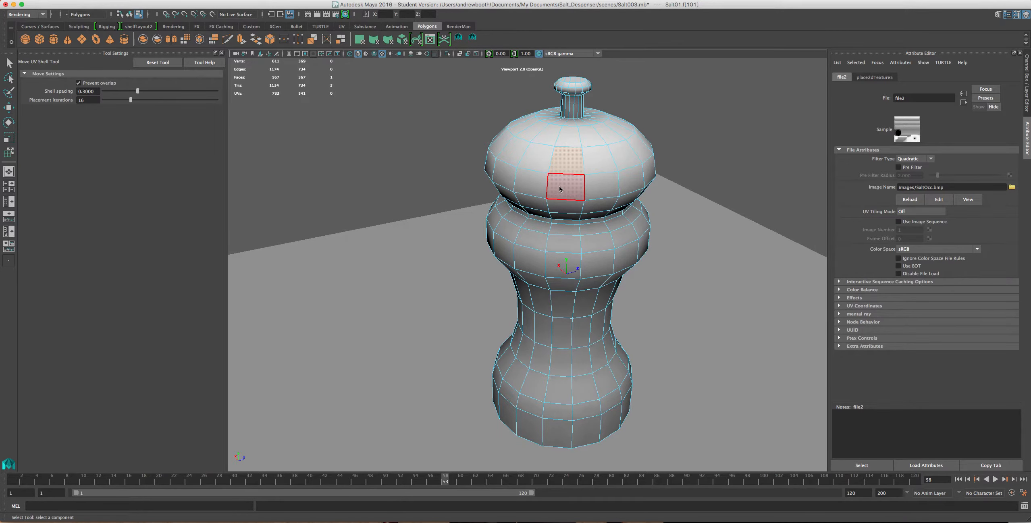
# - Return the mesh to object mode and examine the new occlusion texture and its seams around the salt dispenser
pyautogui.moveTo(560, 189); pyautogui.dragTo(499, 146, button='right')
pyautogui.scroll(-3, 456, 193)
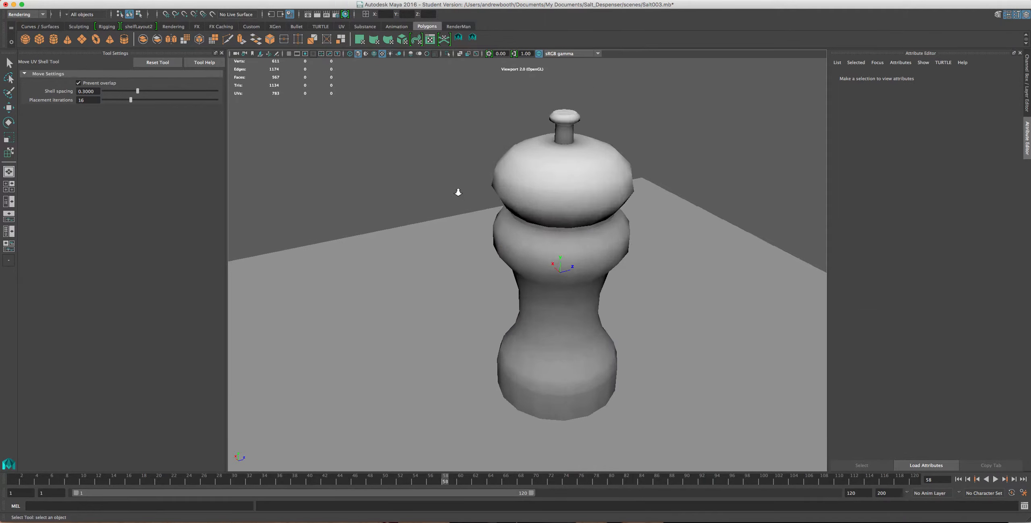
pyautogui.scroll(5, 458, 193)
pyautogui.scroll(-3, 458, 193)
pyautogui.keyDown('alt'); pyautogui.moveTo(463, 194); pyautogui.dragTo(493, 198); pyautogui.keyUp('alt')
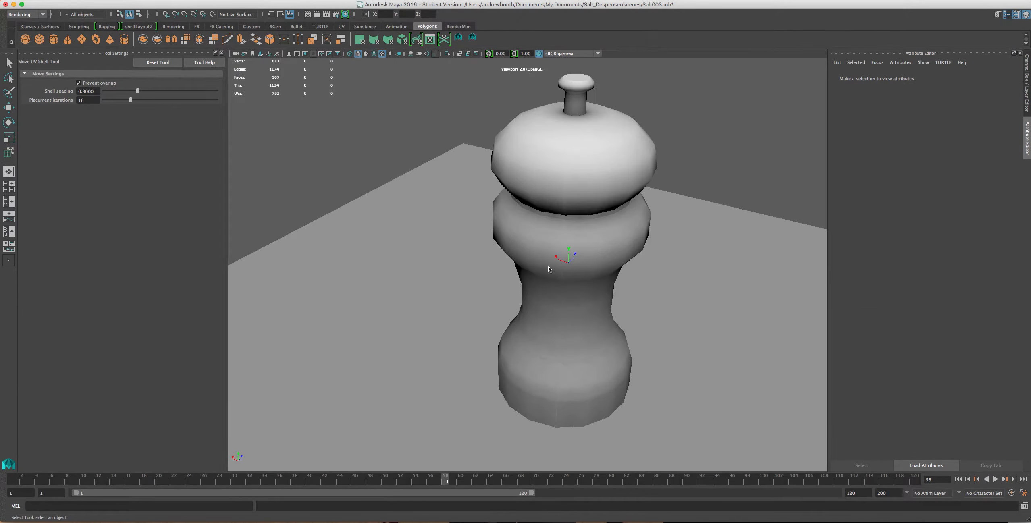
pyautogui.scroll(3, 563, 298)
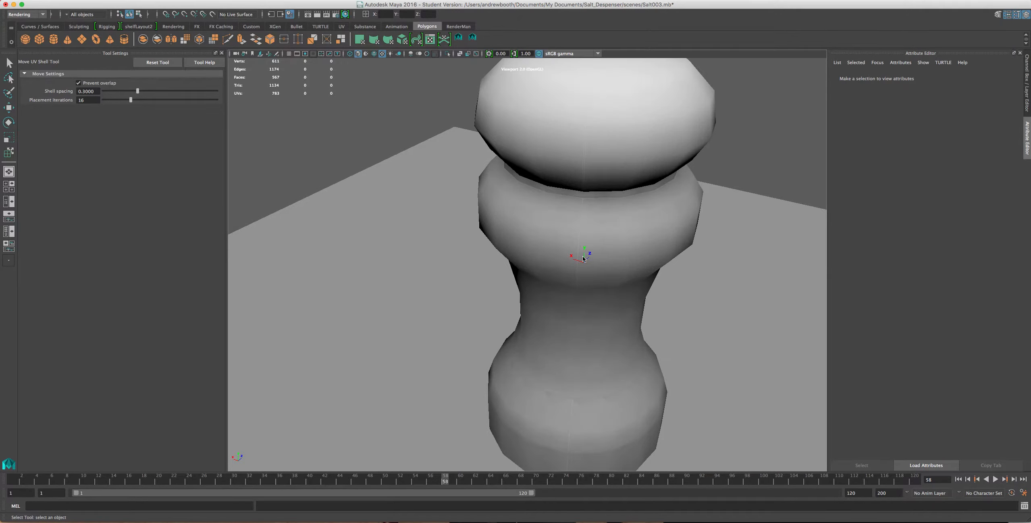
pyautogui.keyDown('alt'); pyautogui.moveTo(583, 259); pyautogui.dragTo(586, 277, button='middle'); pyautogui.keyUp('alt')
pyautogui.moveTo(595, 191)
pyautogui.keyDown('alt'); pyautogui.mouseDown()
pyautogui.moveTo(598, 153)
pyautogui.moveTo(591, 189)
pyautogui.mouseUp(); pyautogui.keyUp('alt')
# - Select the salt dispenser and then the ground plane, and examine the occlusion shading up close, from afar and from a low angle
pyautogui.click(585, 143)
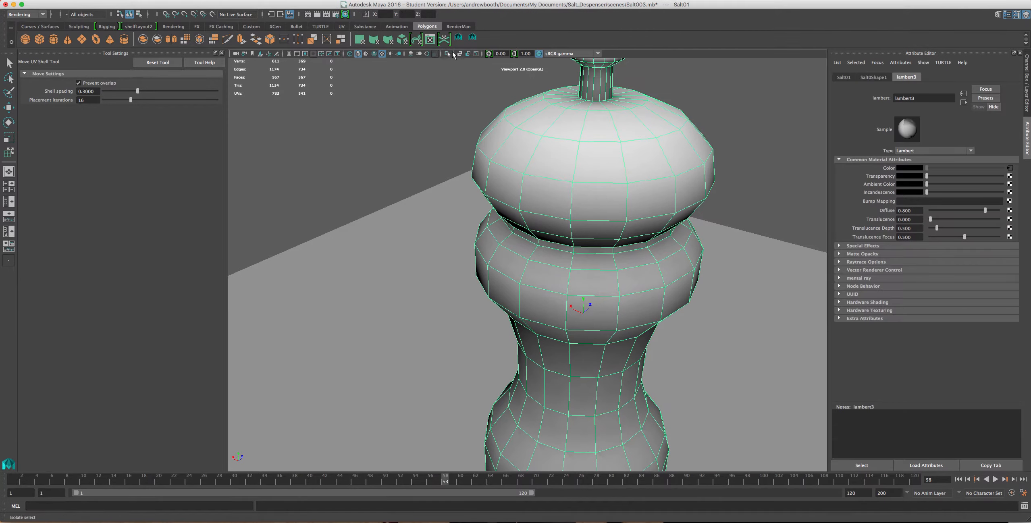
pyautogui.click(410, 262)
pyautogui.scroll(-5, 409, 262)
pyautogui.scroll(5, 620, 223)
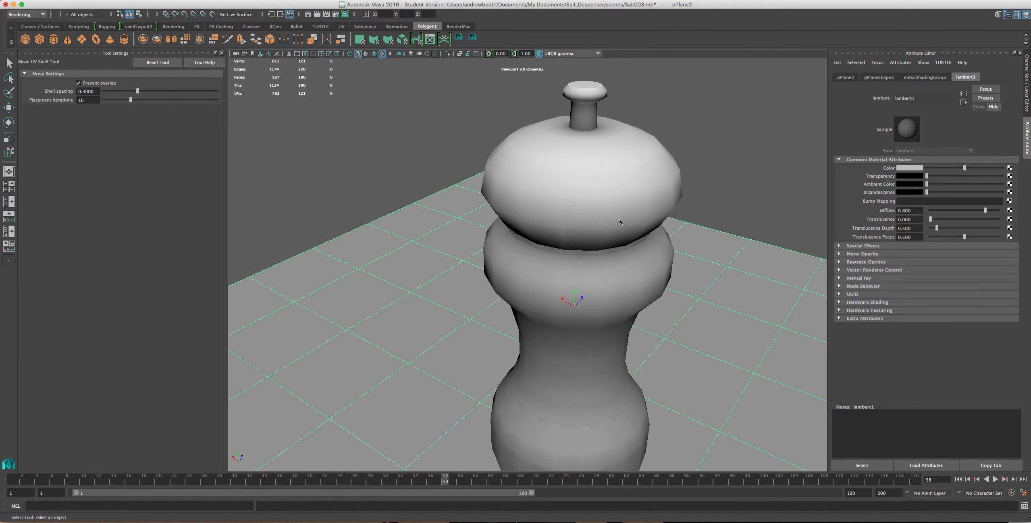
pyautogui.scroll(-5, 620, 223)
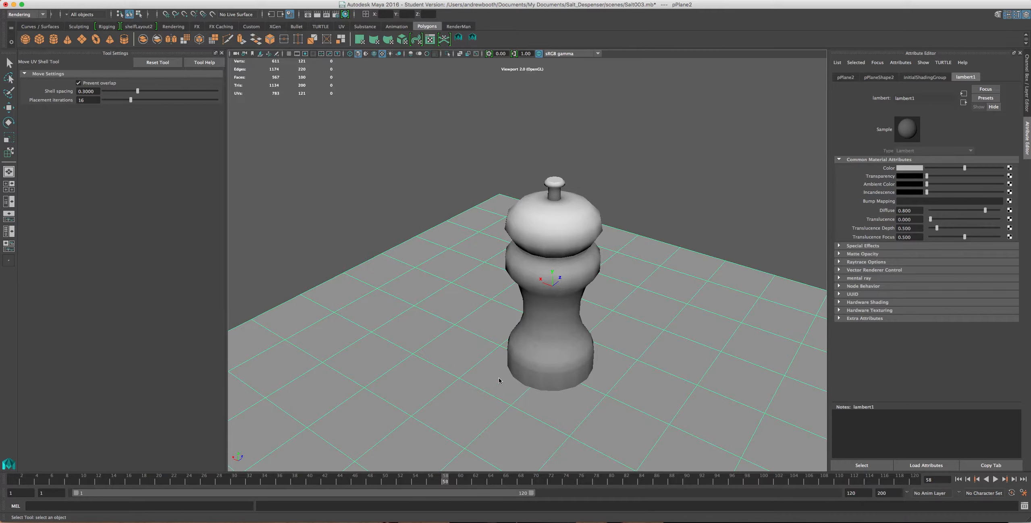
pyautogui.keyDown('alt'); pyautogui.moveTo(523, 390); pyautogui.dragTo(524, 367); pyautogui.keyUp('alt')
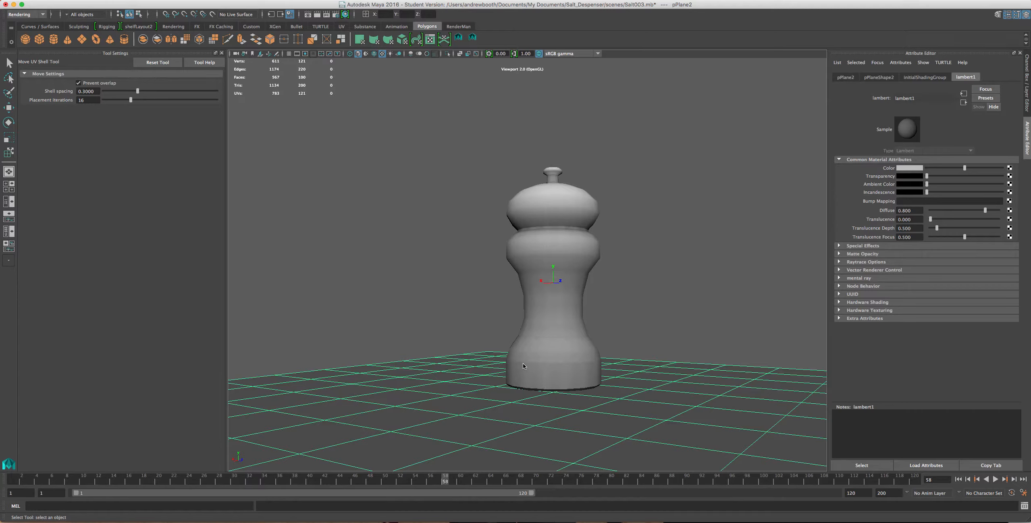
pyautogui.keyDown('alt'); pyautogui.moveTo(624, 383); pyautogui.dragTo(664, 366); pyautogui.keyUp('alt')
pyautogui.keyDown('alt'); pyautogui.moveTo(689, 318); pyautogui.dragTo(668, 338); pyautogui.keyUp('alt')
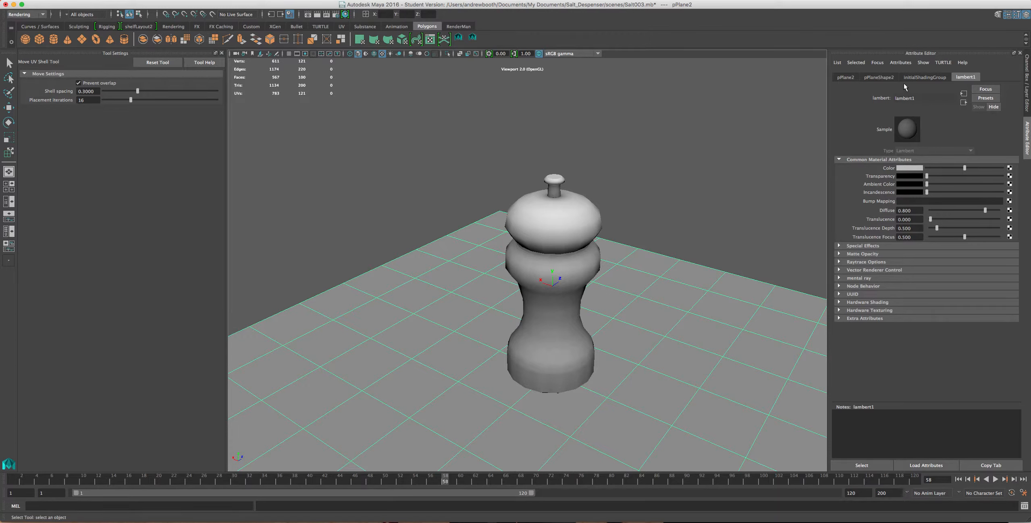
# - Review the ground plane's shape and transform attributes and inspect how far it extends around the salt dispenser
pyautogui.click(878, 78)
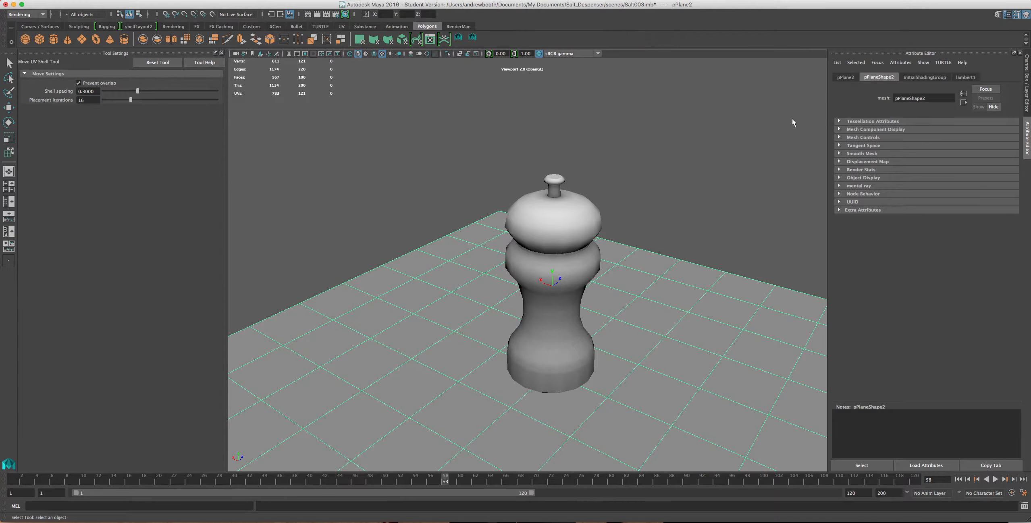
pyautogui.click(839, 122)
pyautogui.click(840, 78)
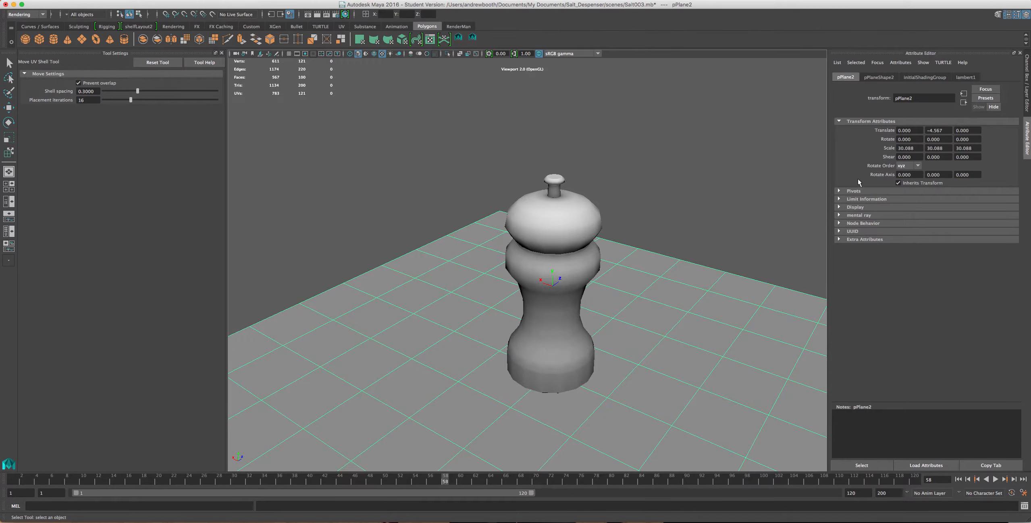
pyautogui.rightClick(718, 278)
pyautogui.press('f')
pyautogui.scroll(3, 722, 265)
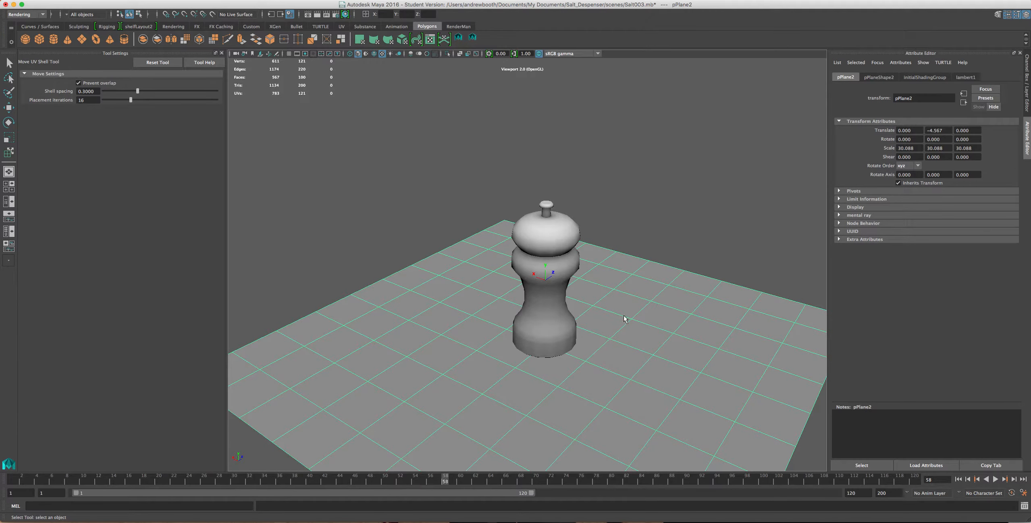
pyautogui.scroll(-3, 680, 324)
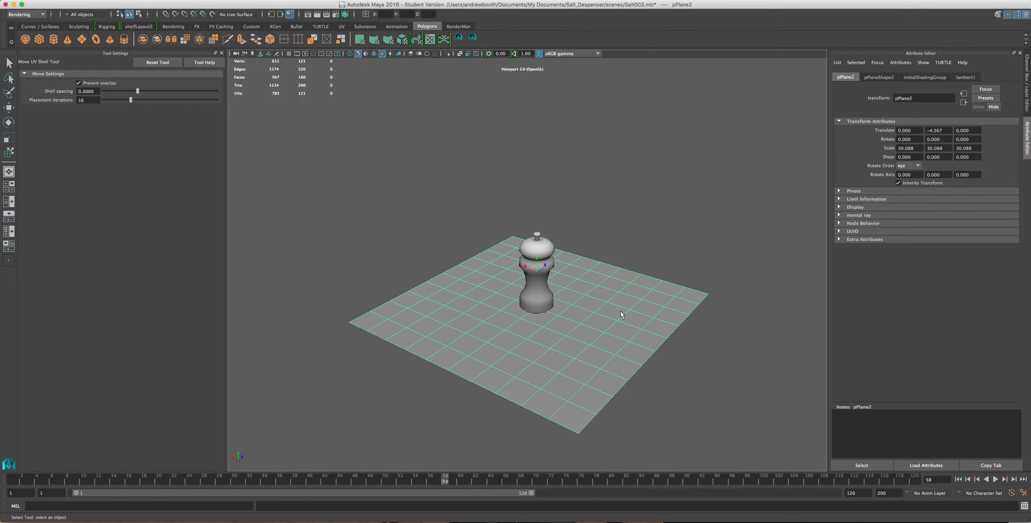
pyautogui.scroll(3, 627, 306)
pyautogui.scroll(-2, 633, 298)
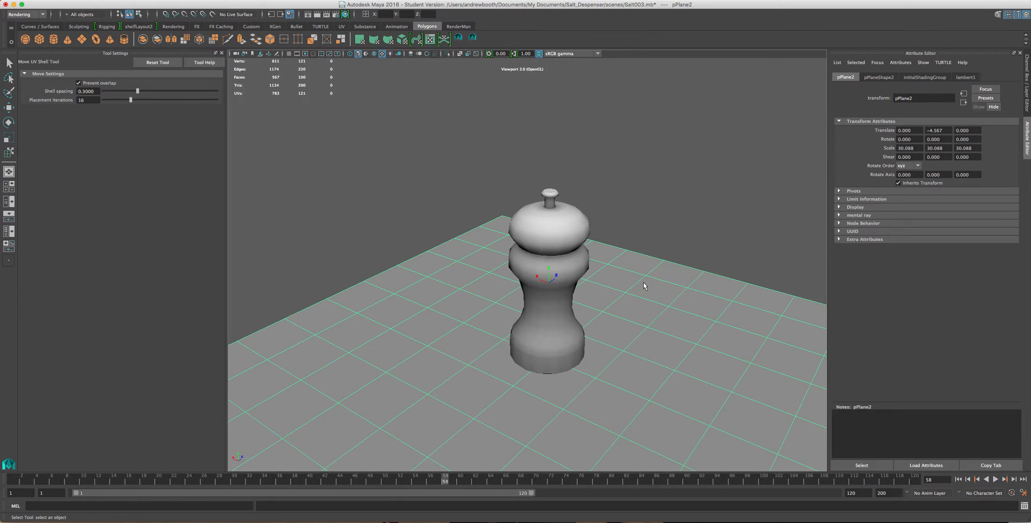
pyautogui.moveTo(651, 300); pyautogui.dragTo(691, 287, button='right')
pyautogui.scroll(3, 575, 238)
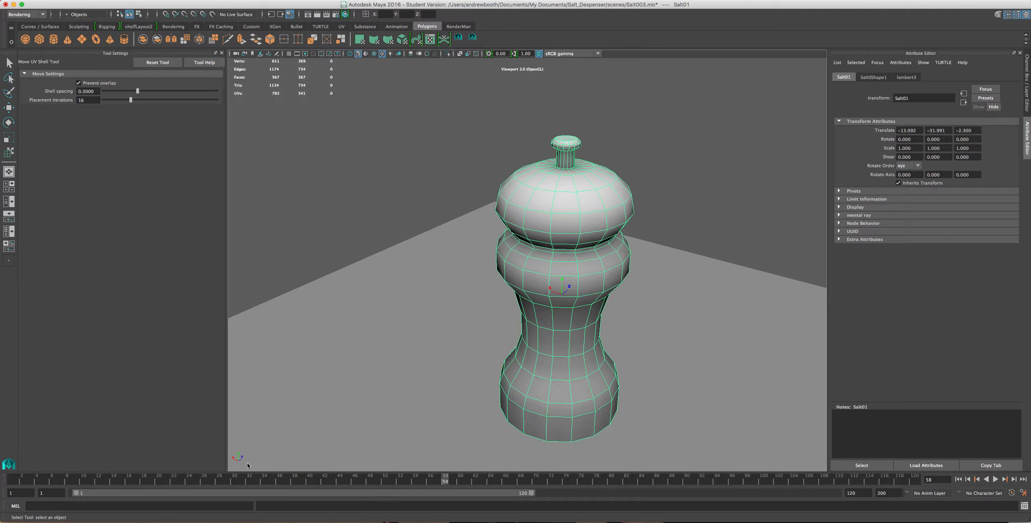
# - Switch to Photoshop, bring up the Untitled-1 document, and inspect its Red, Green and Blue channels and its layer
pyautogui.click(278, 506)
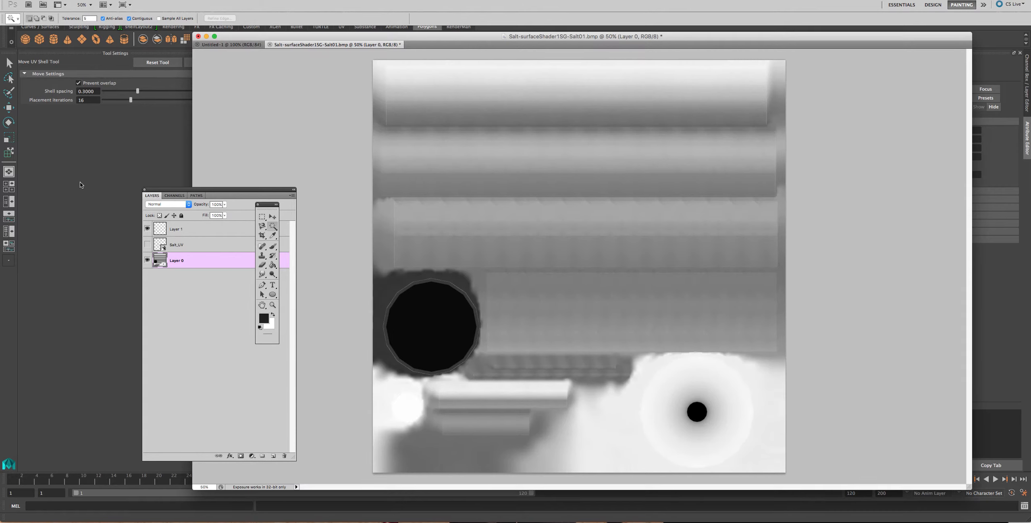
pyautogui.click(214, 45)
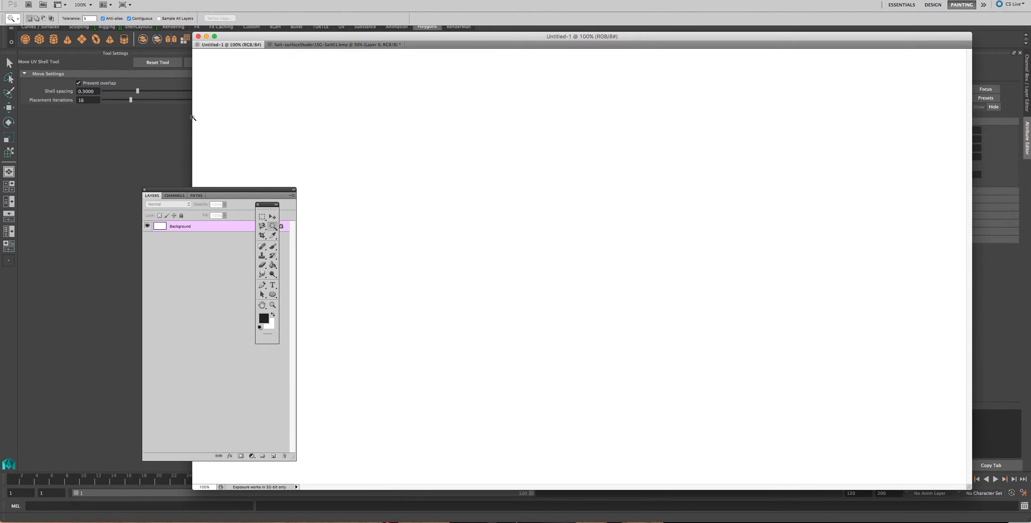
pyautogui.click(174, 196)
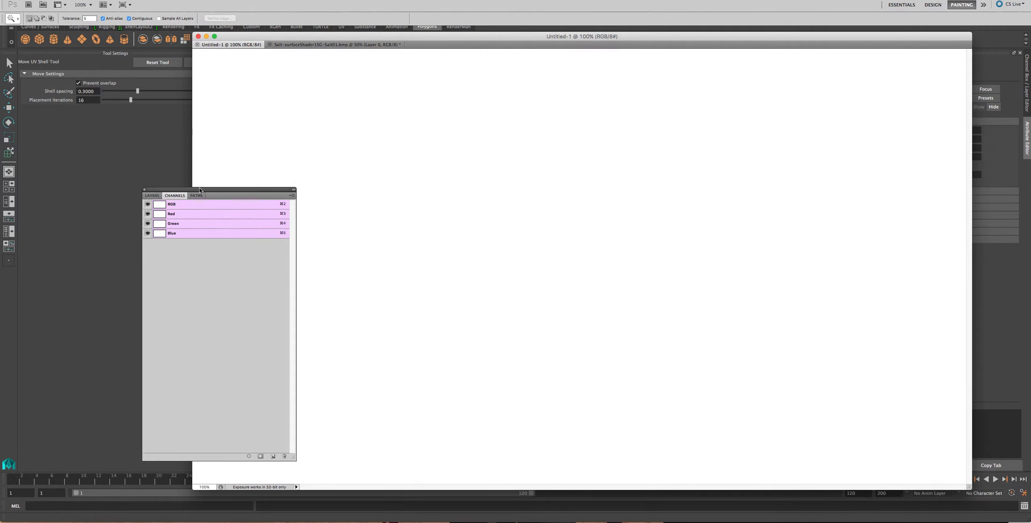
pyautogui.click(196, 216)
pyautogui.click(185, 225)
pyautogui.click(180, 234)
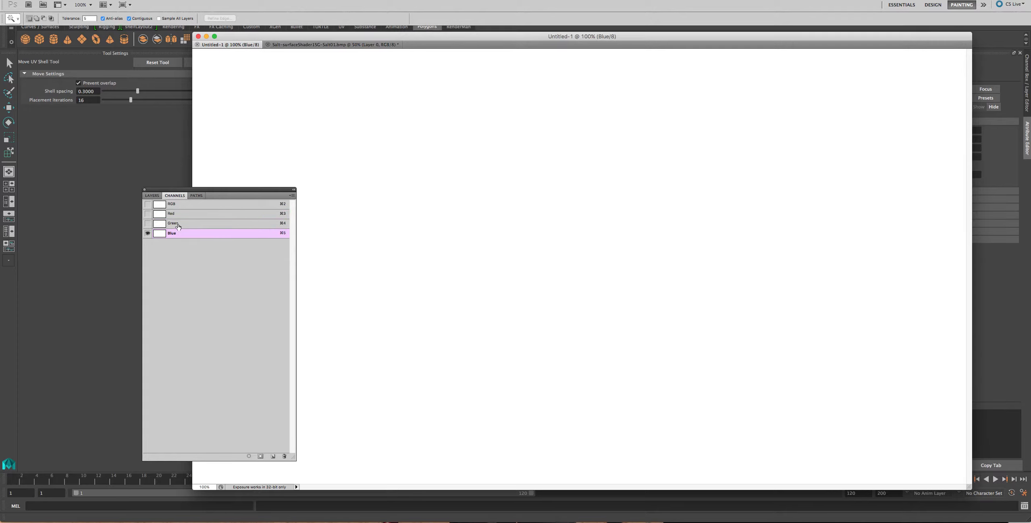
pyautogui.click(155, 197)
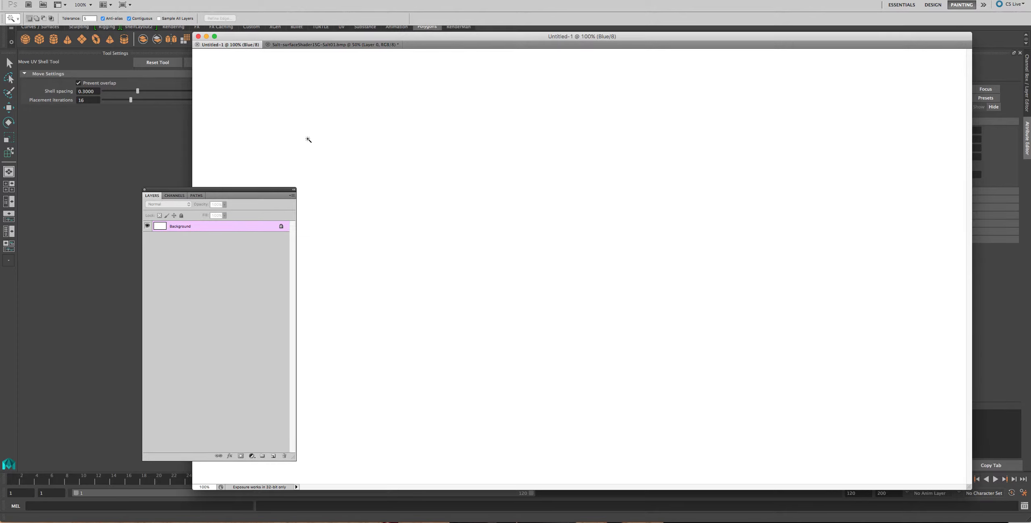
pyautogui.click(182, 196)
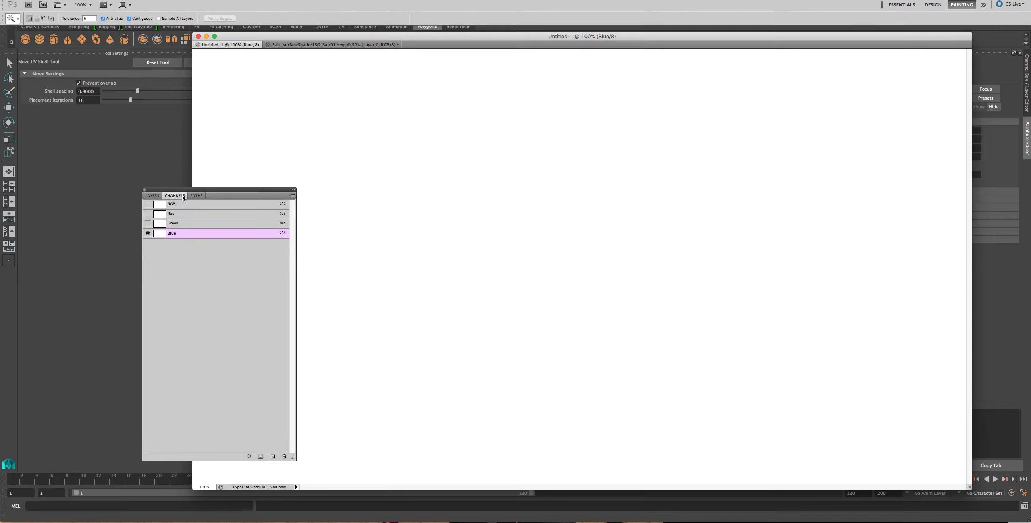